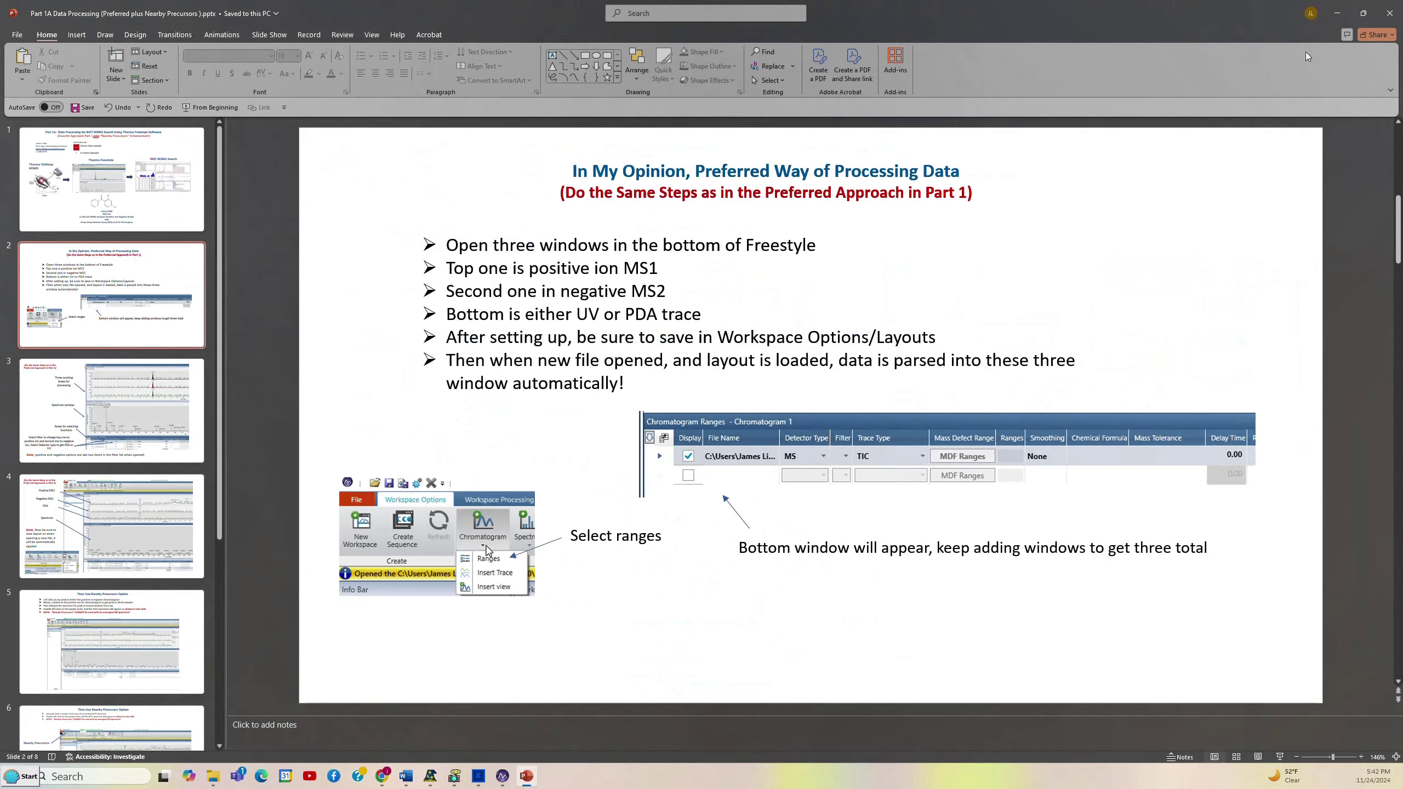
Step: Switch from PowerPoint through the Xcalibur launcher to the FreeStyle start page listing recent raw files
{"action": "left_click", "coordinate": [478, 776]}
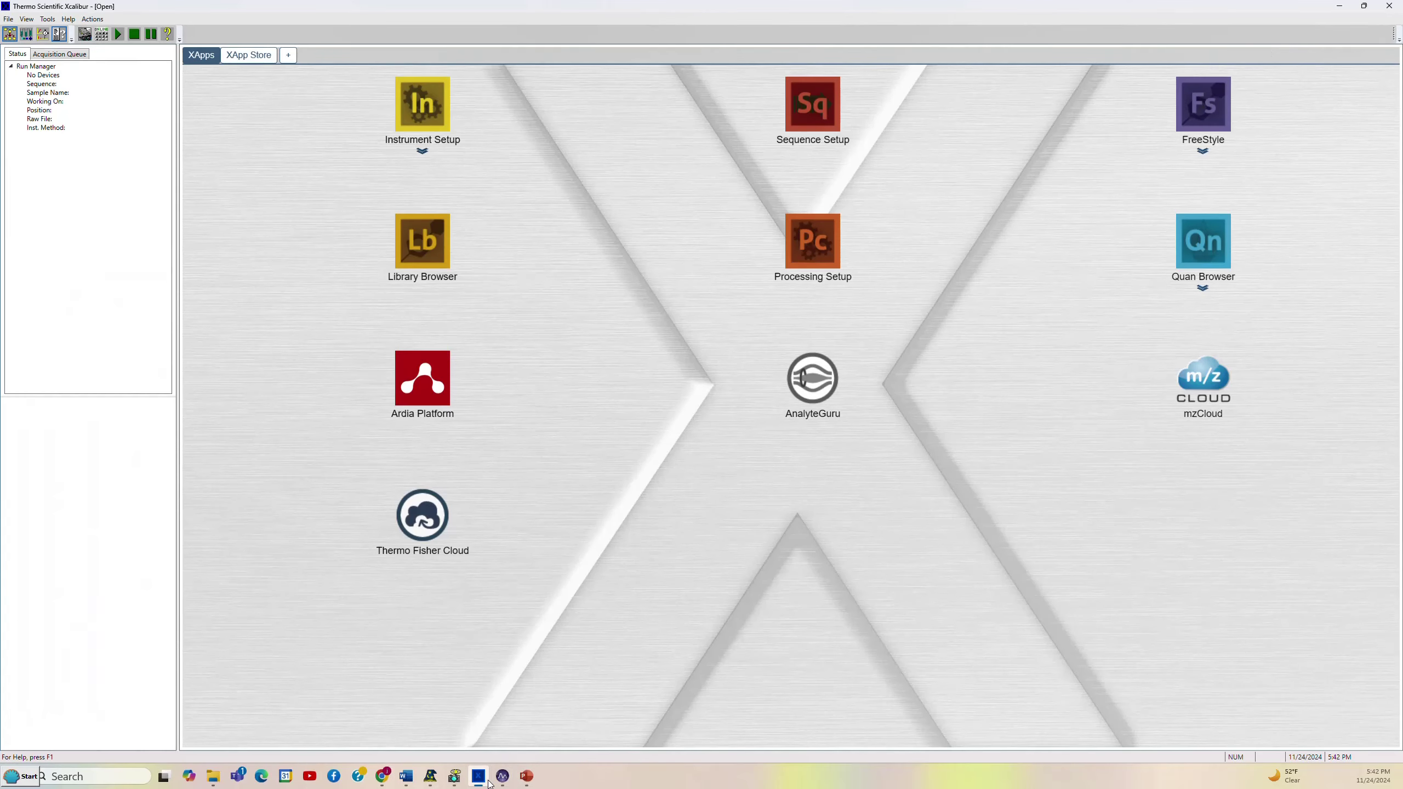
{"action": "left_click", "coordinate": [479, 781]}
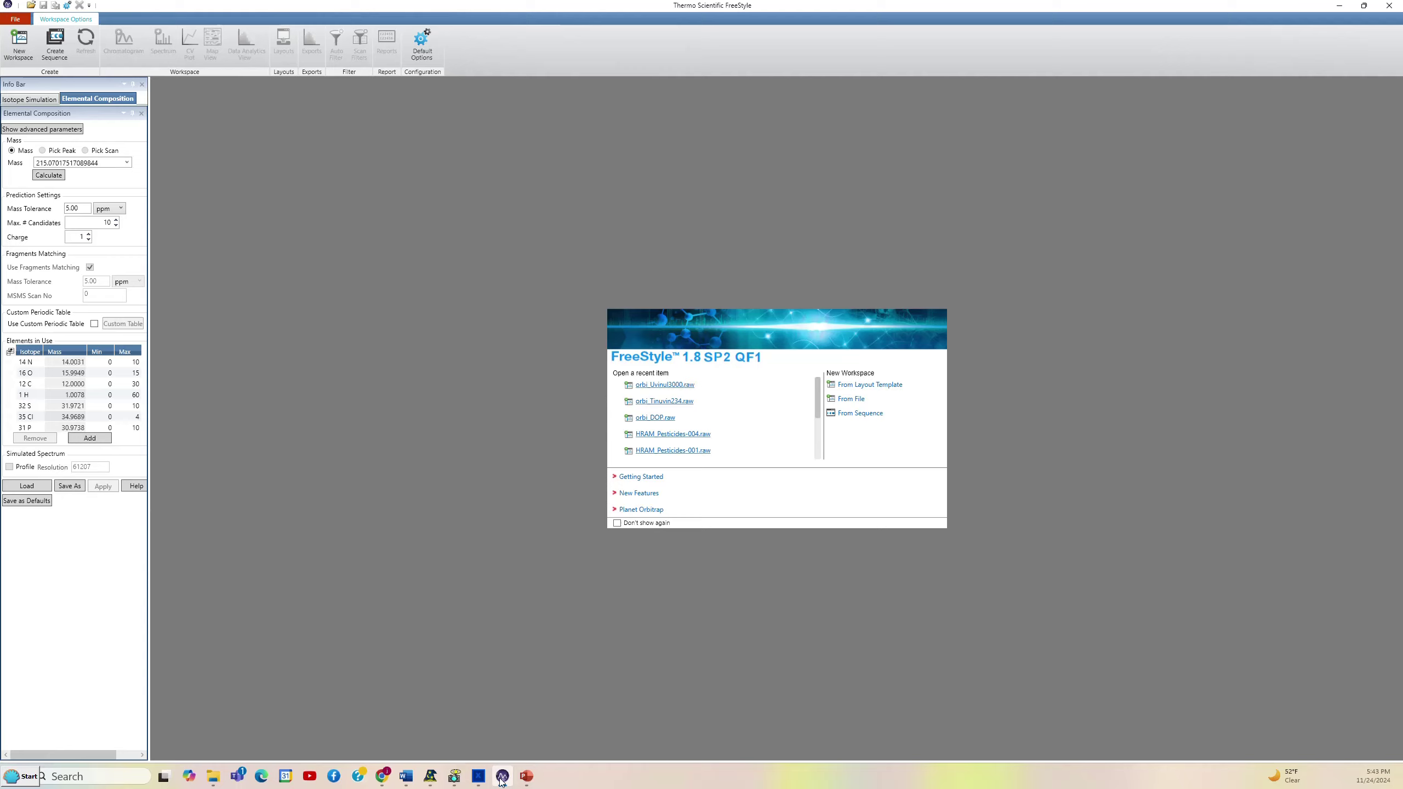
{"action": "left_click", "coordinate": [481, 780]}
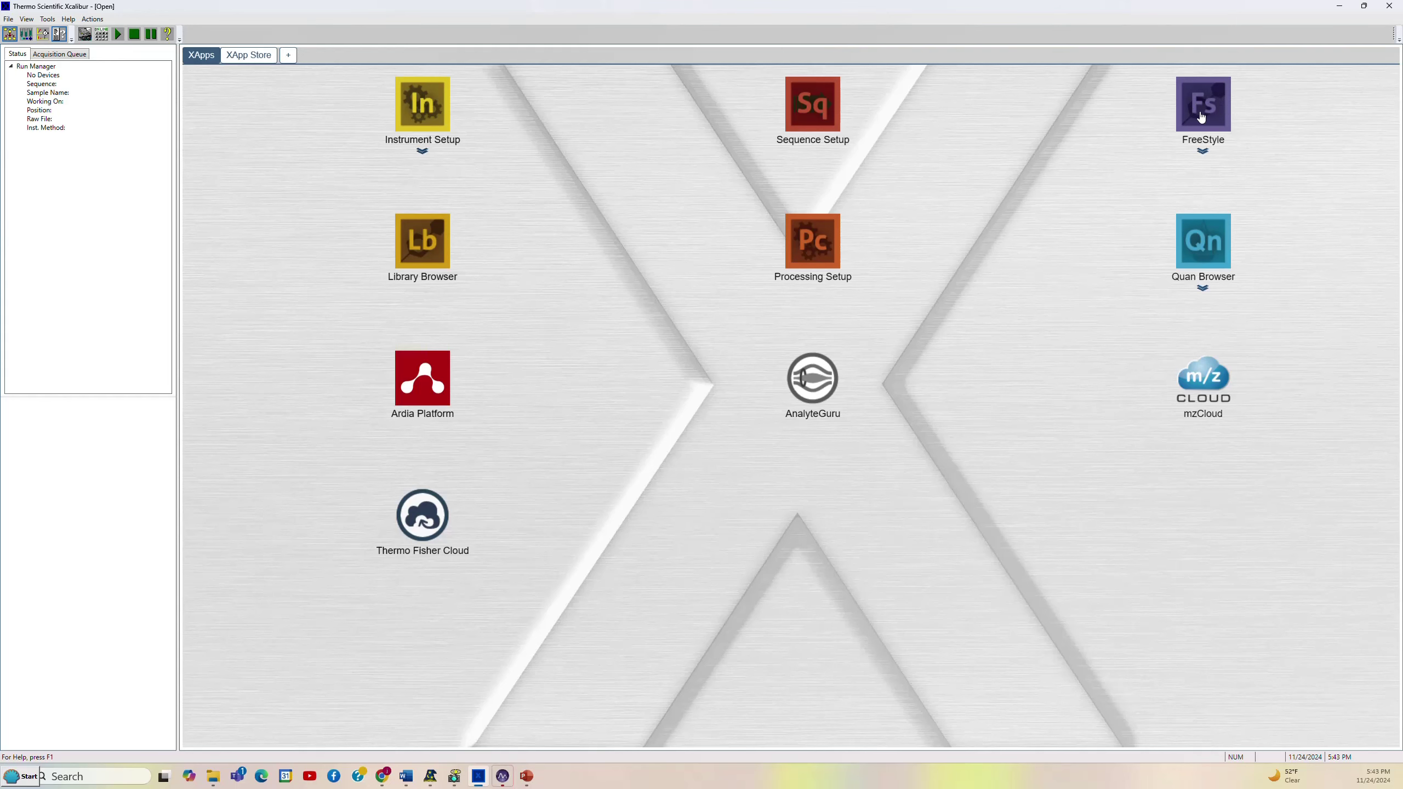
{"action": "left_click", "coordinate": [500, 777]}
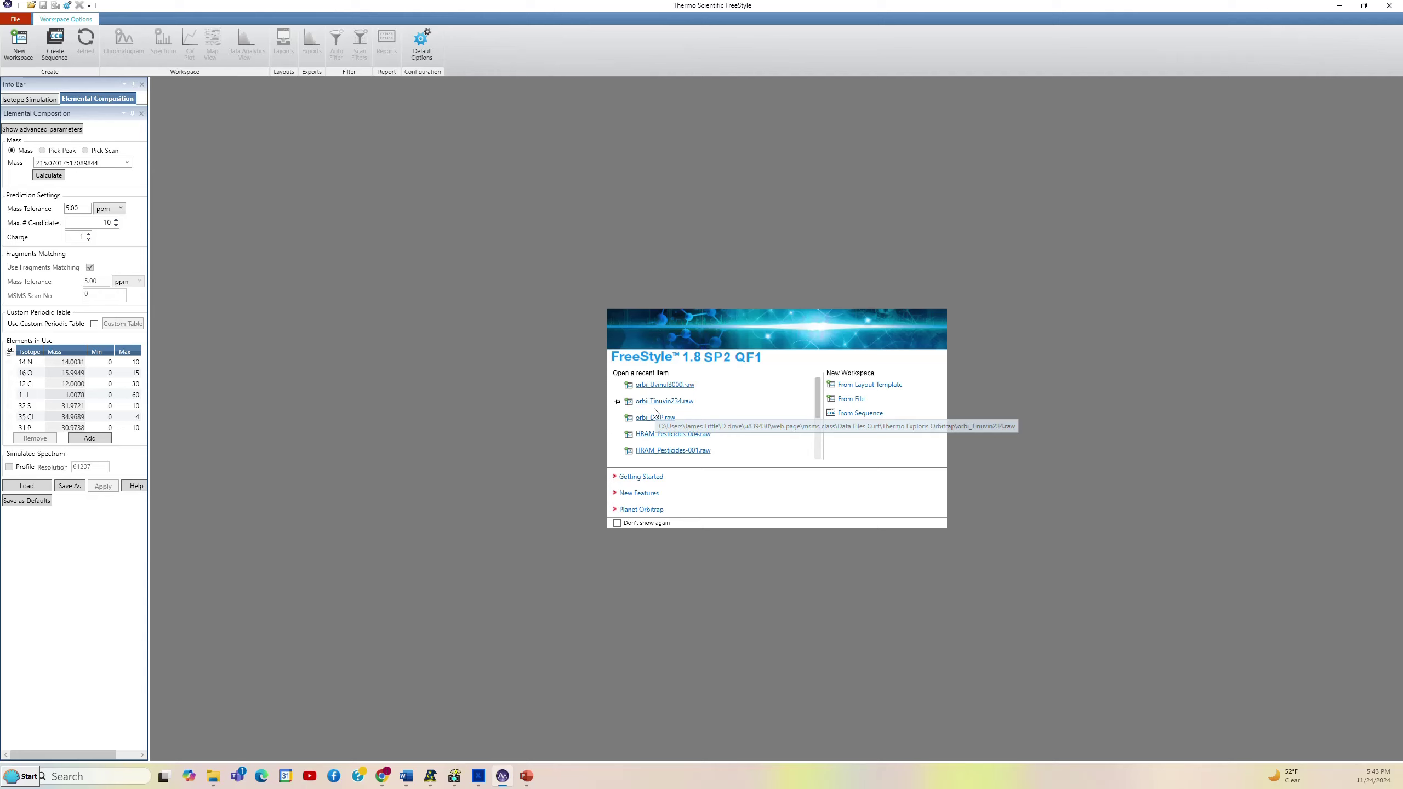
Step: Open orbi_Uvinul3000.raw from the recent items list
{"action": "left_click", "coordinate": [652, 387]}
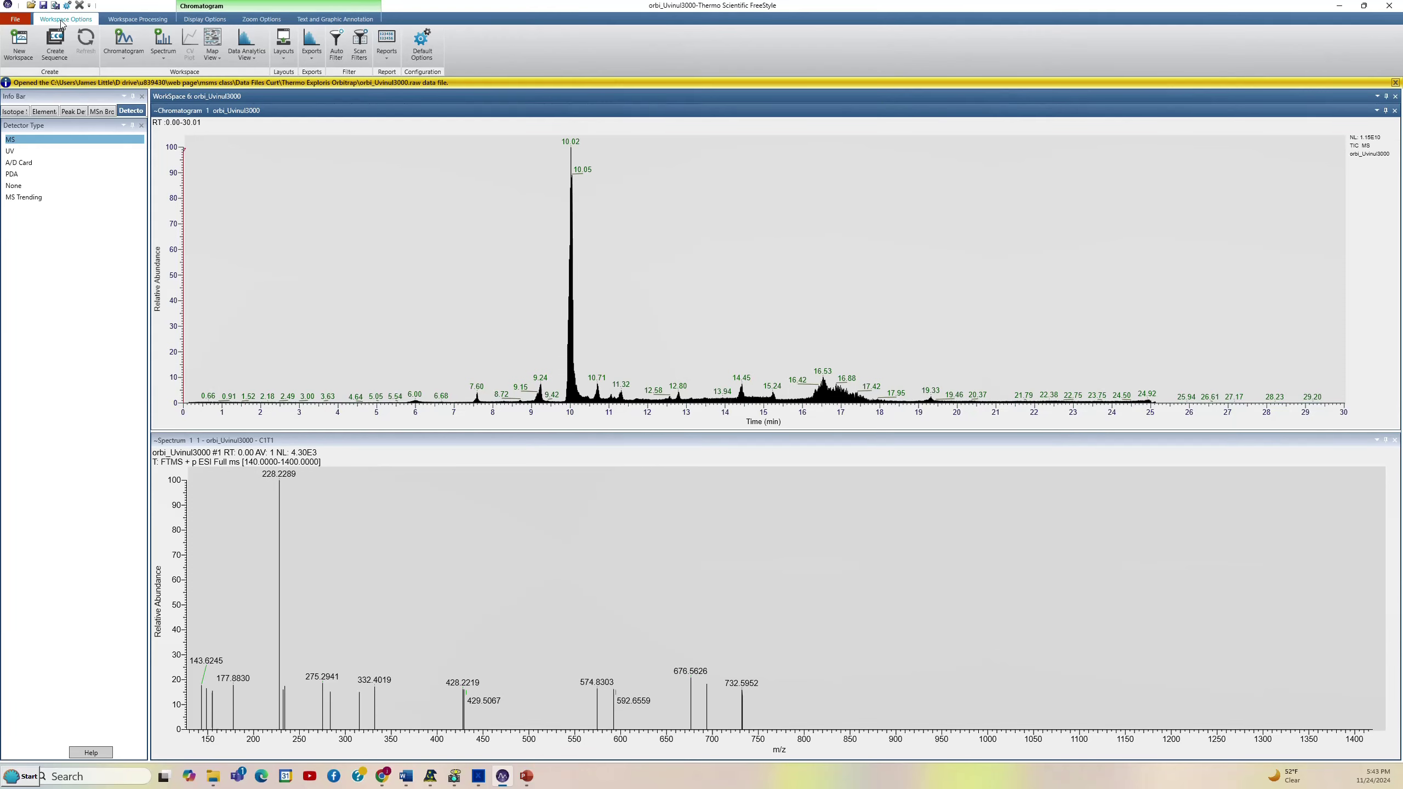
Step: Apply the jl_default.xml layout template to stack MS and PDA chromatograms above the spectrum
{"action": "left_click", "coordinate": [284, 50]}
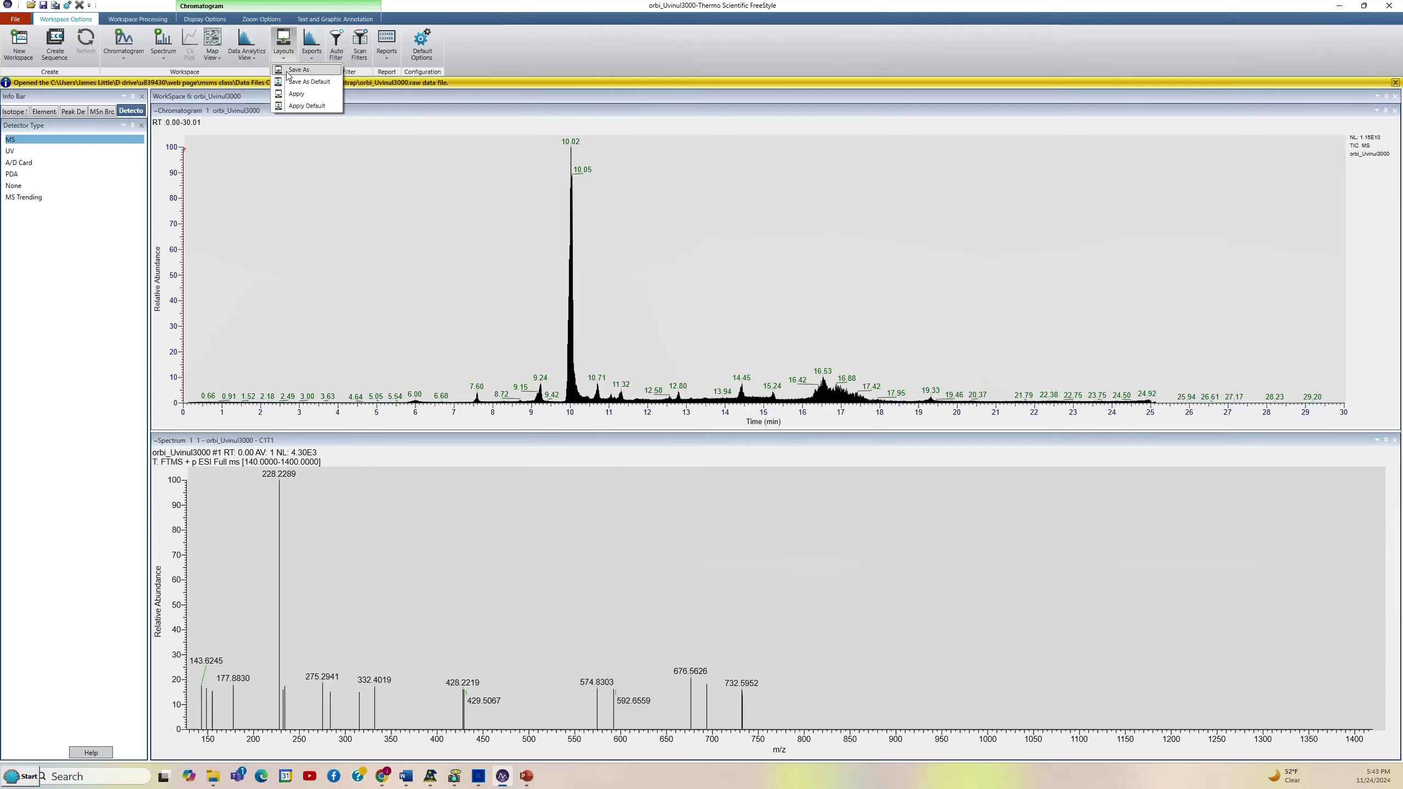
{"action": "left_click", "coordinate": [297, 93]}
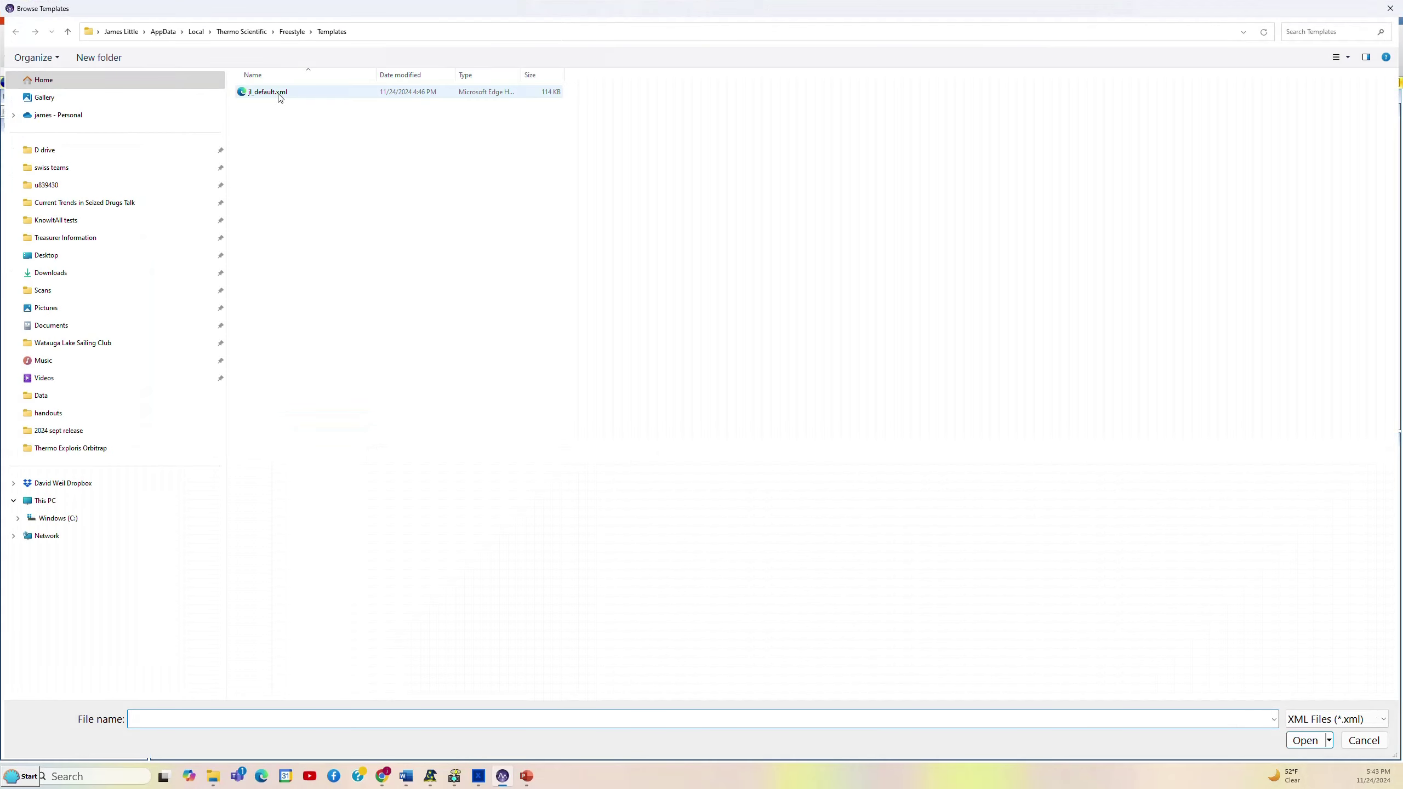
{"action": "left_click", "coordinate": [279, 93]}
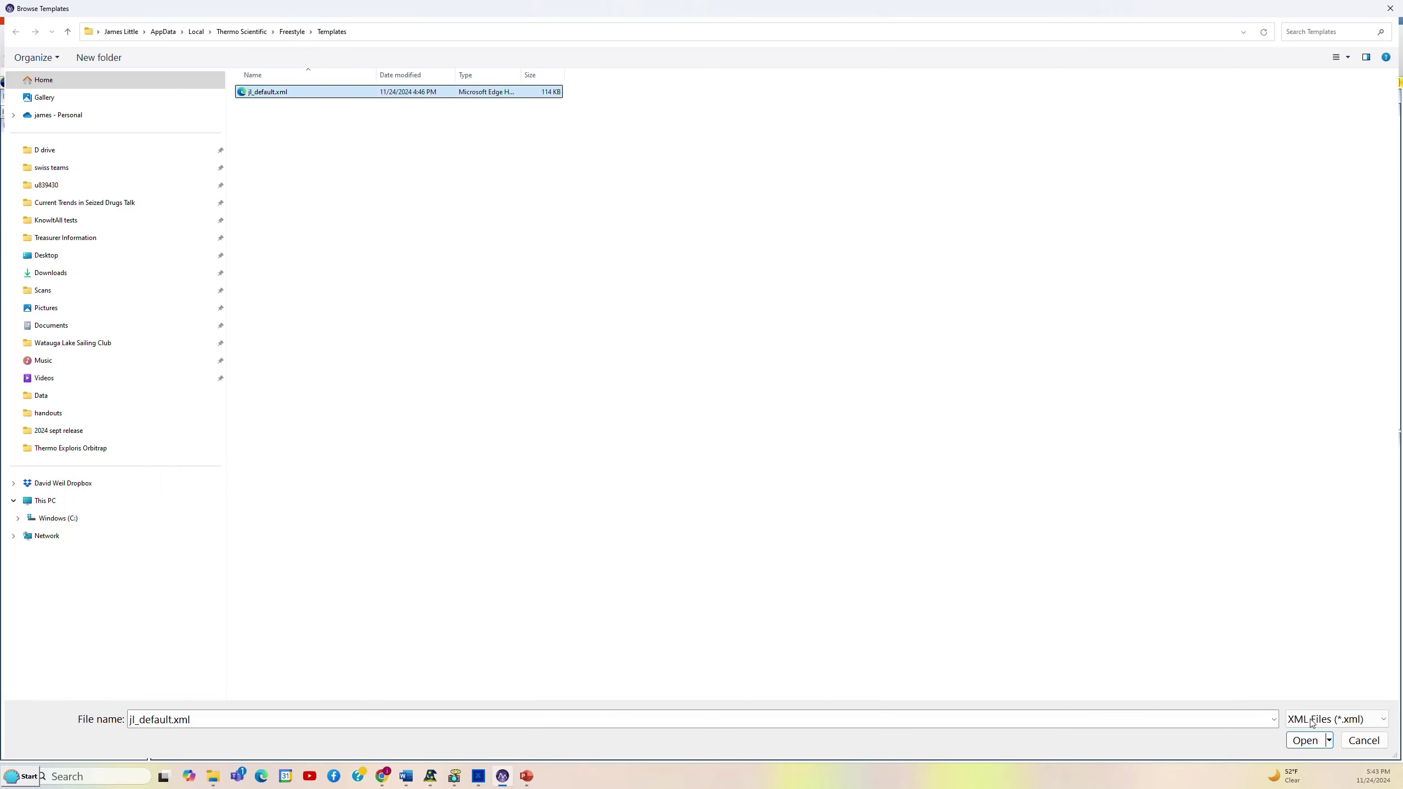
{"action": "left_click", "coordinate": [1306, 741]}
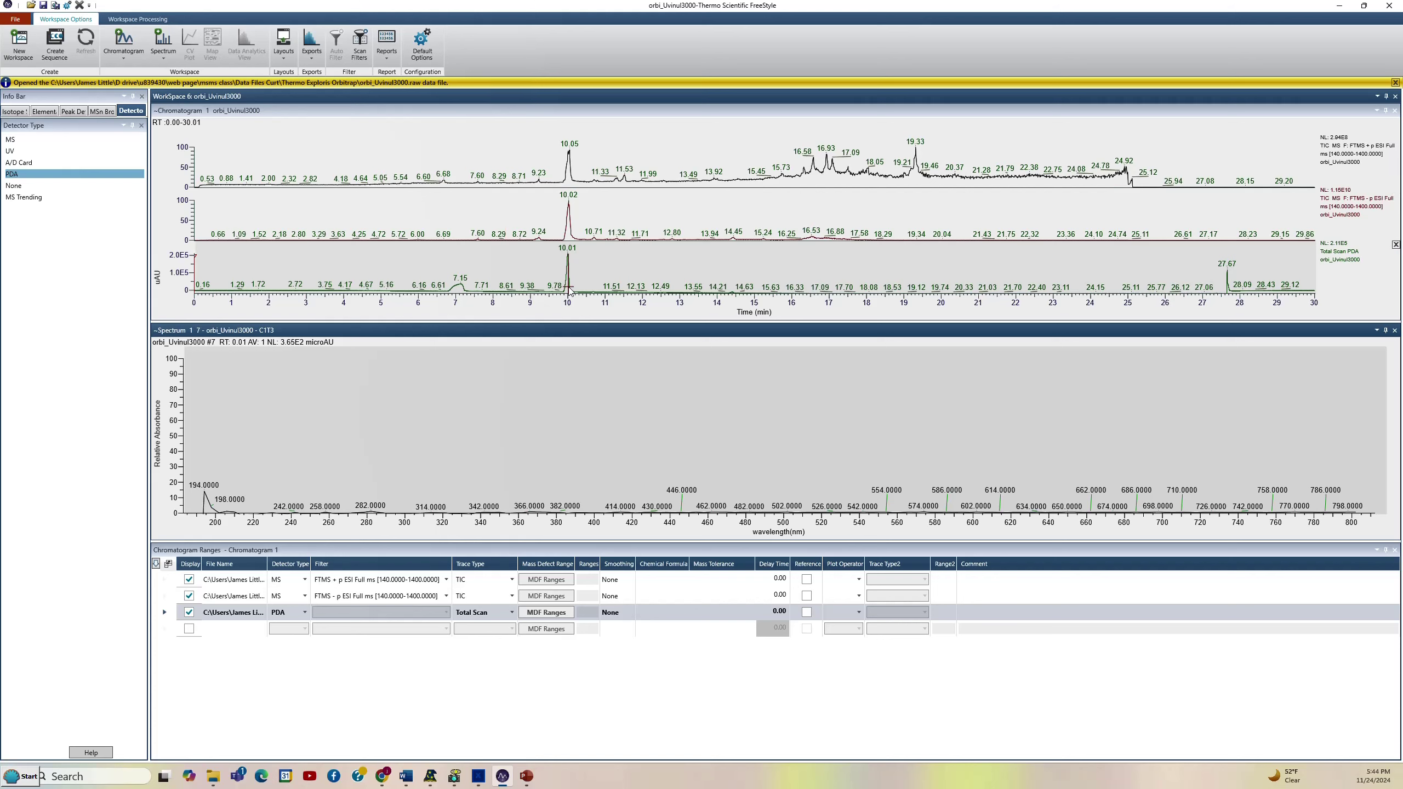
Step: Load the full MS scan at RT 10.02 (base peak m/z 215.8781) from the 10.05 min TIC peak
{"action": "left_click", "coordinate": [570, 167]}
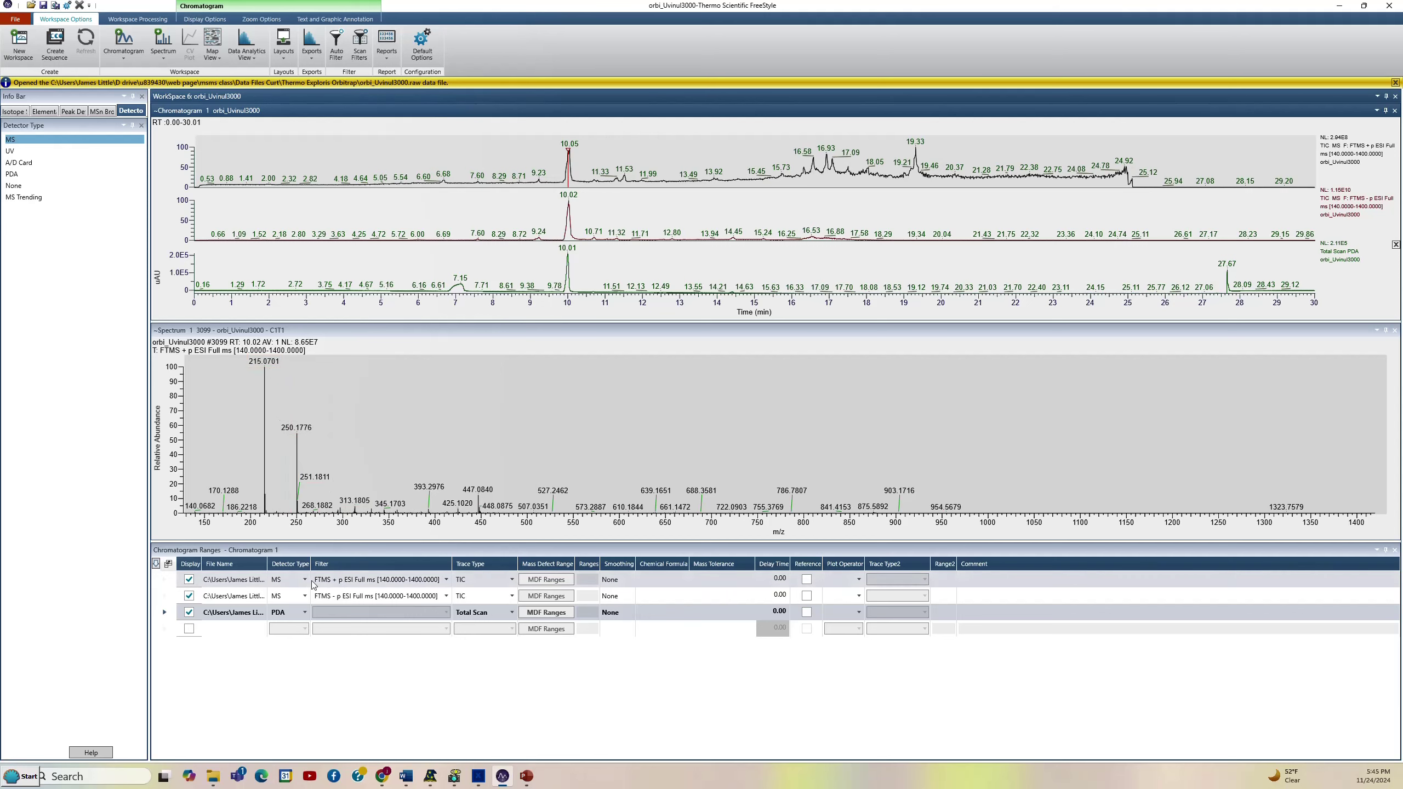
Step: Browse the MS2 entries in the top trace's Filter list, keeping Full ms [140–1400]
{"action": "left_click", "coordinate": [446, 579]}
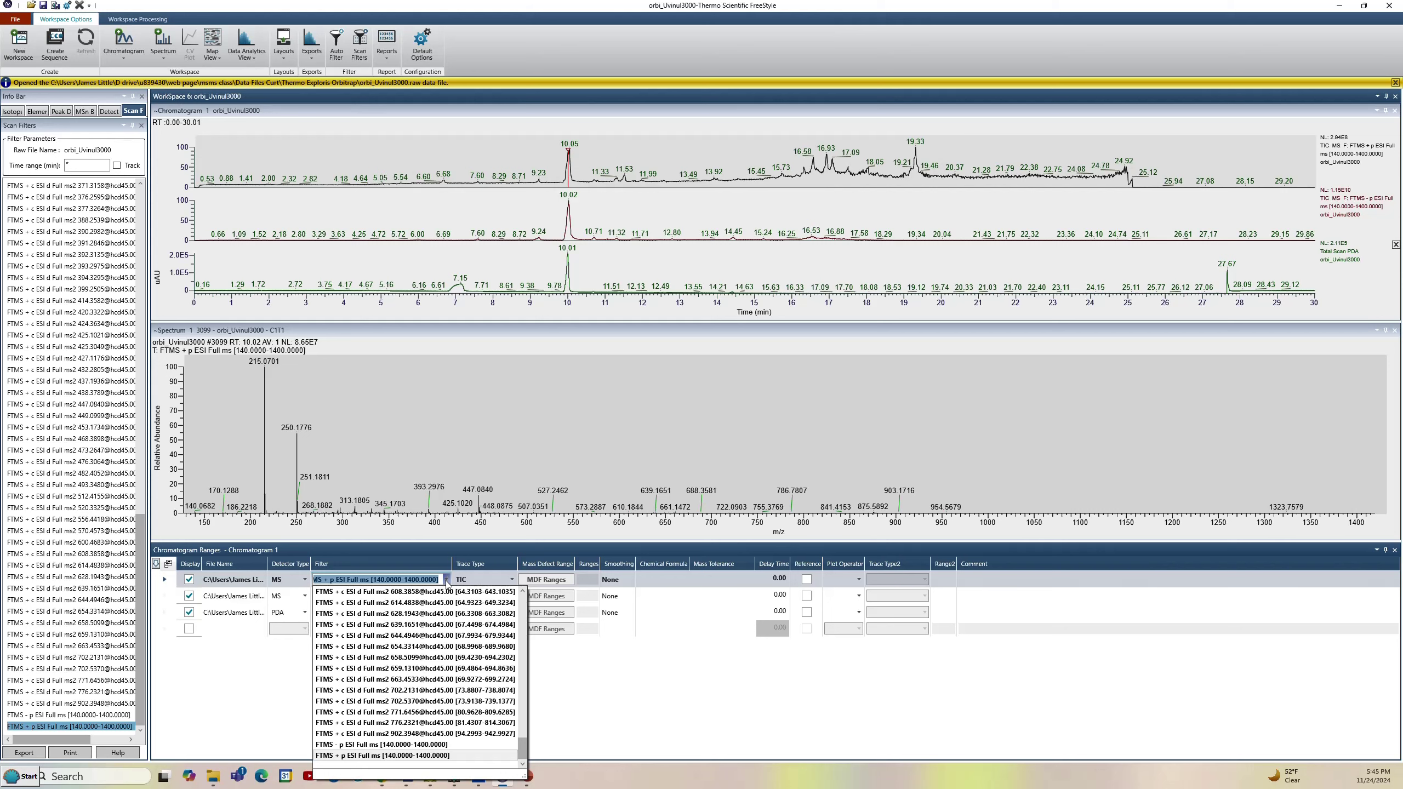
{"action": "left_click_drag", "start_coordinate": [522, 747], "coordinate": [498, 691]}
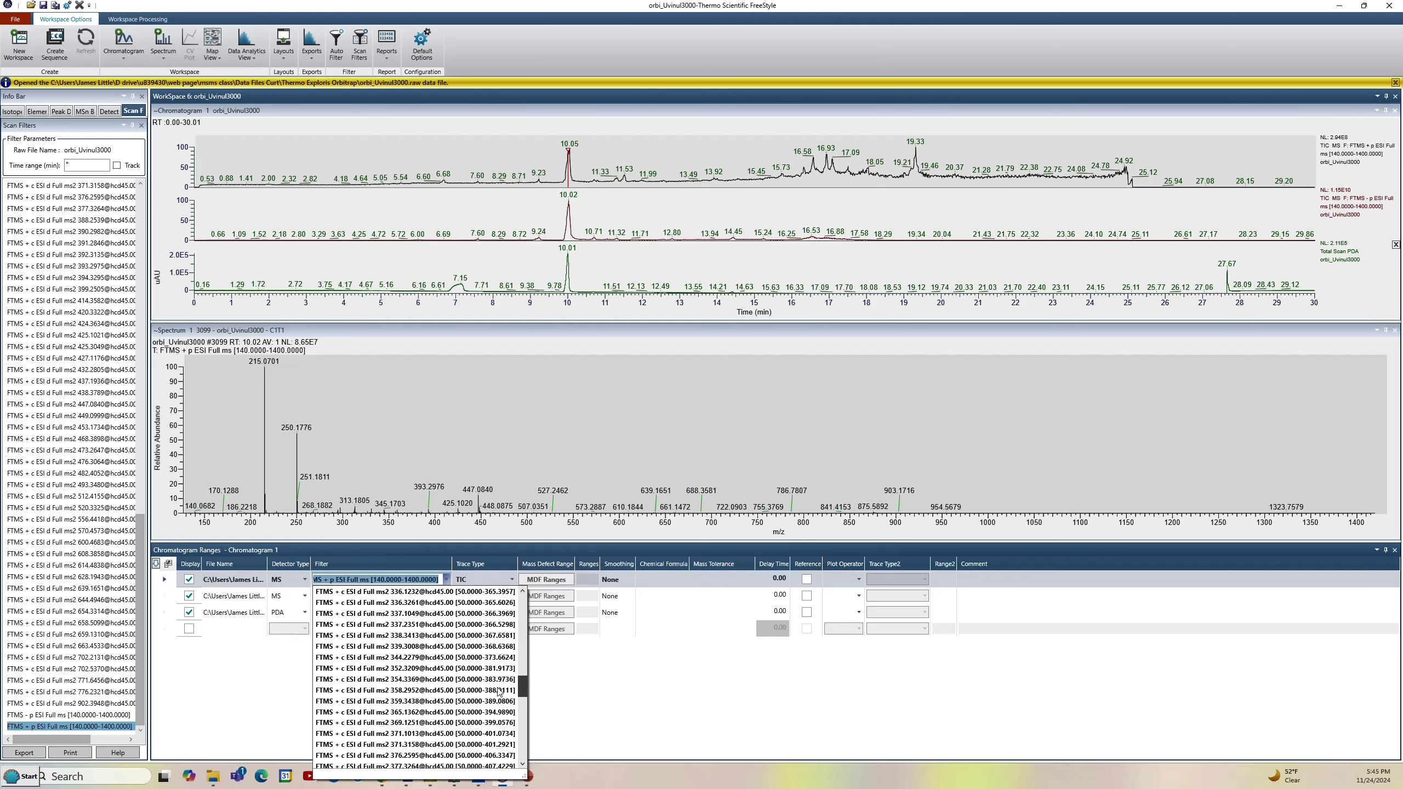
{"action": "scroll", "coordinate": [499, 693], "scroll_direction": "down", "scroll_amount": 1}
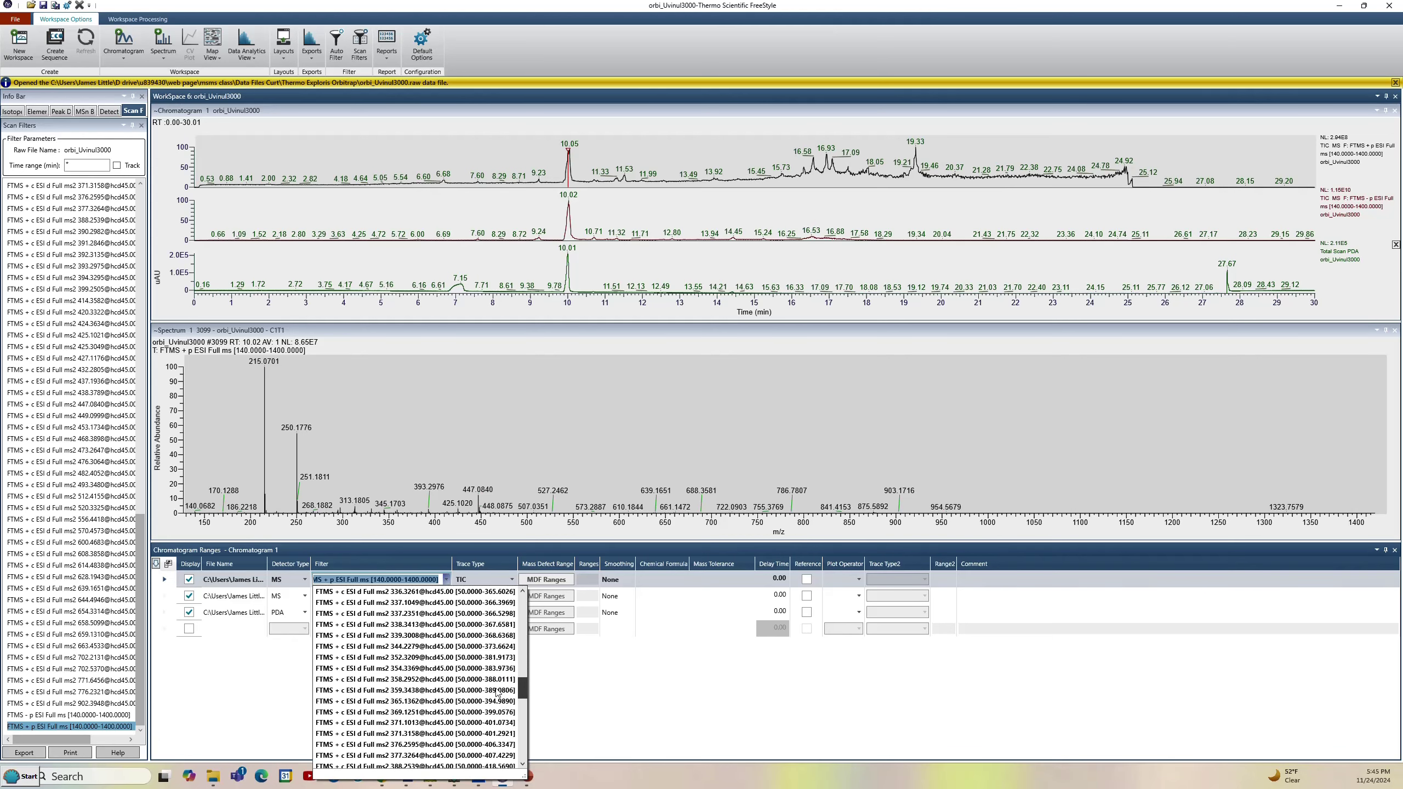
{"action": "scroll", "coordinate": [512, 683], "scroll_direction": "up", "scroll_amount": 3}
{"action": "left_click_drag", "start_coordinate": [521, 680], "coordinate": [524, 604]}
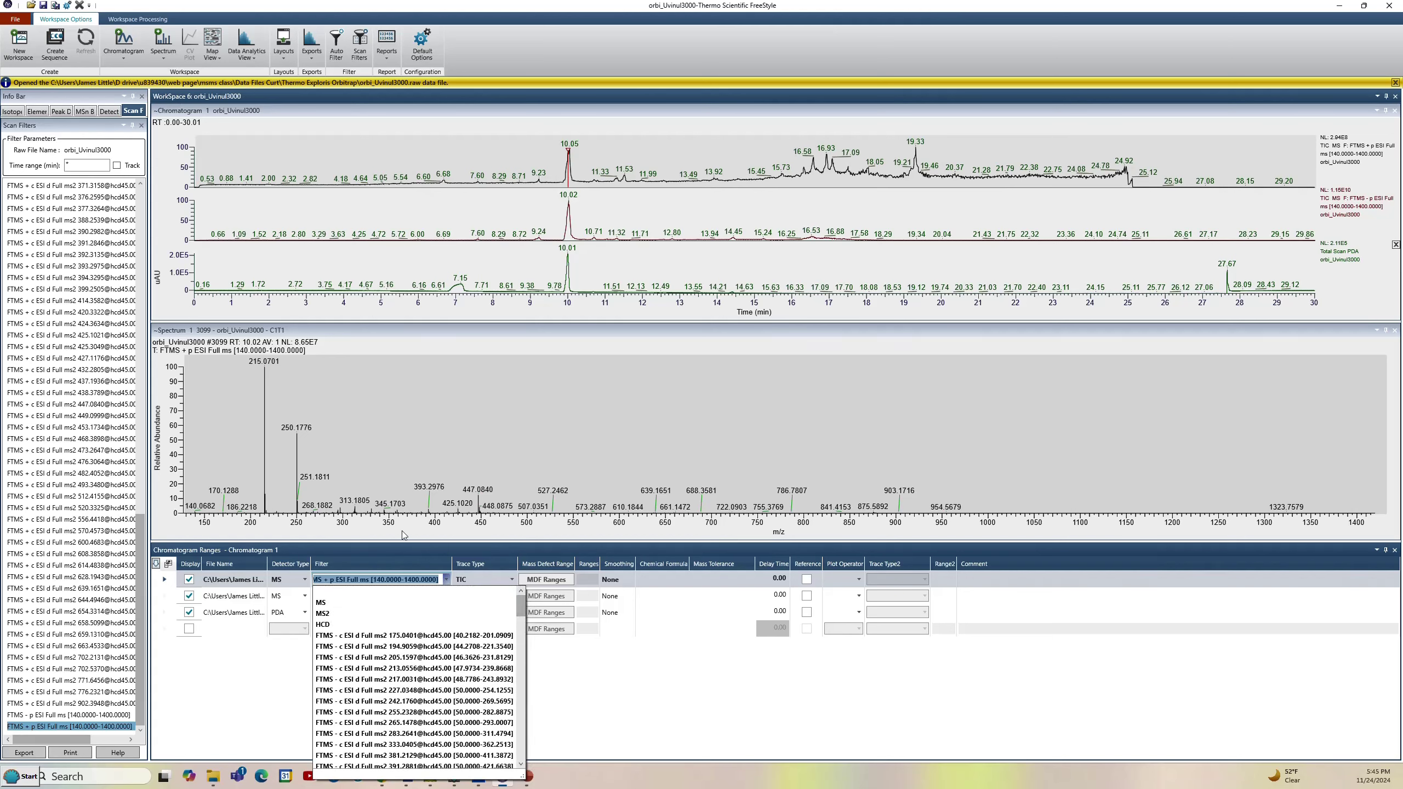
Step: Dismiss the filter list, select the spectrum pane and show Workspace Processing's Display Options
{"action": "left_click", "coordinate": [399, 332]}
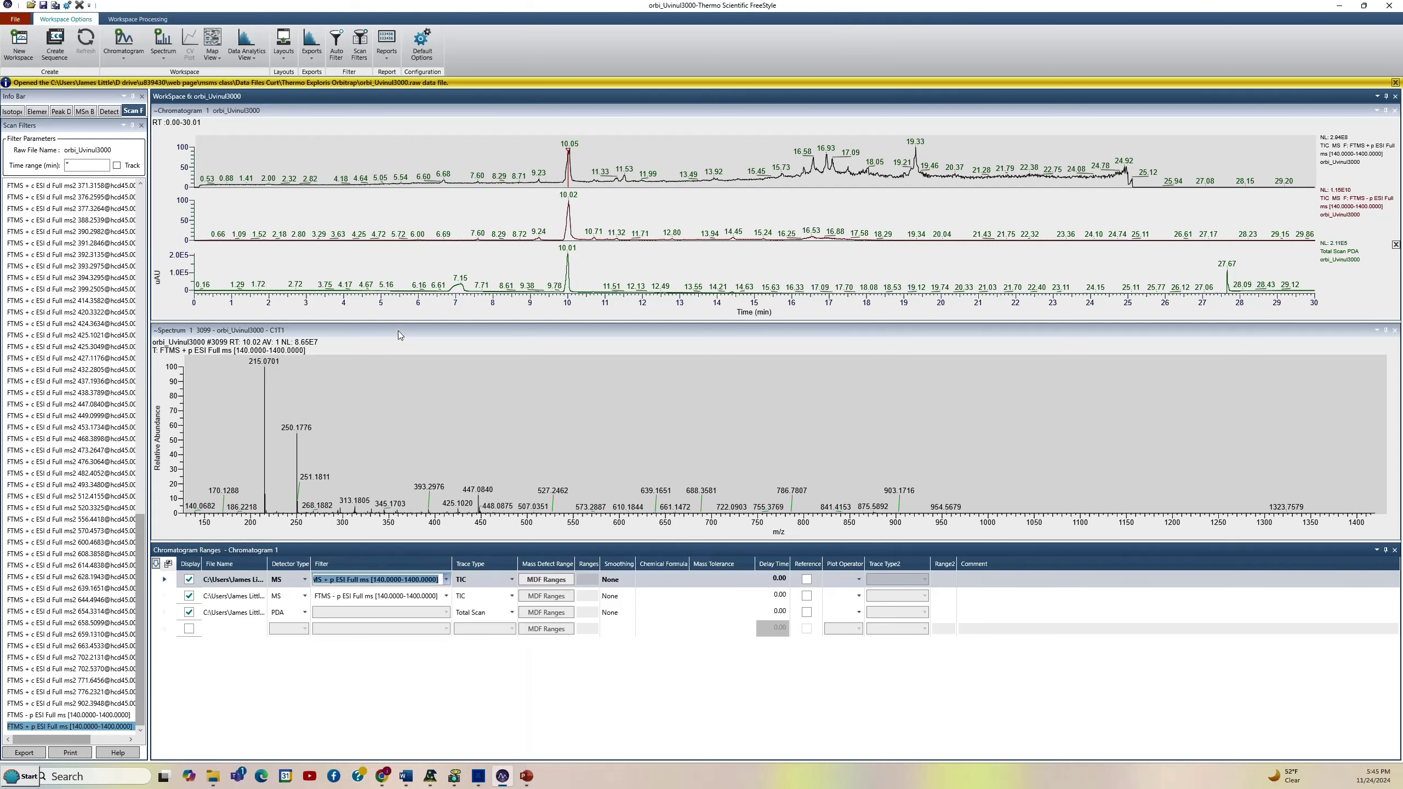
{"action": "left_click", "coordinate": [392, 335]}
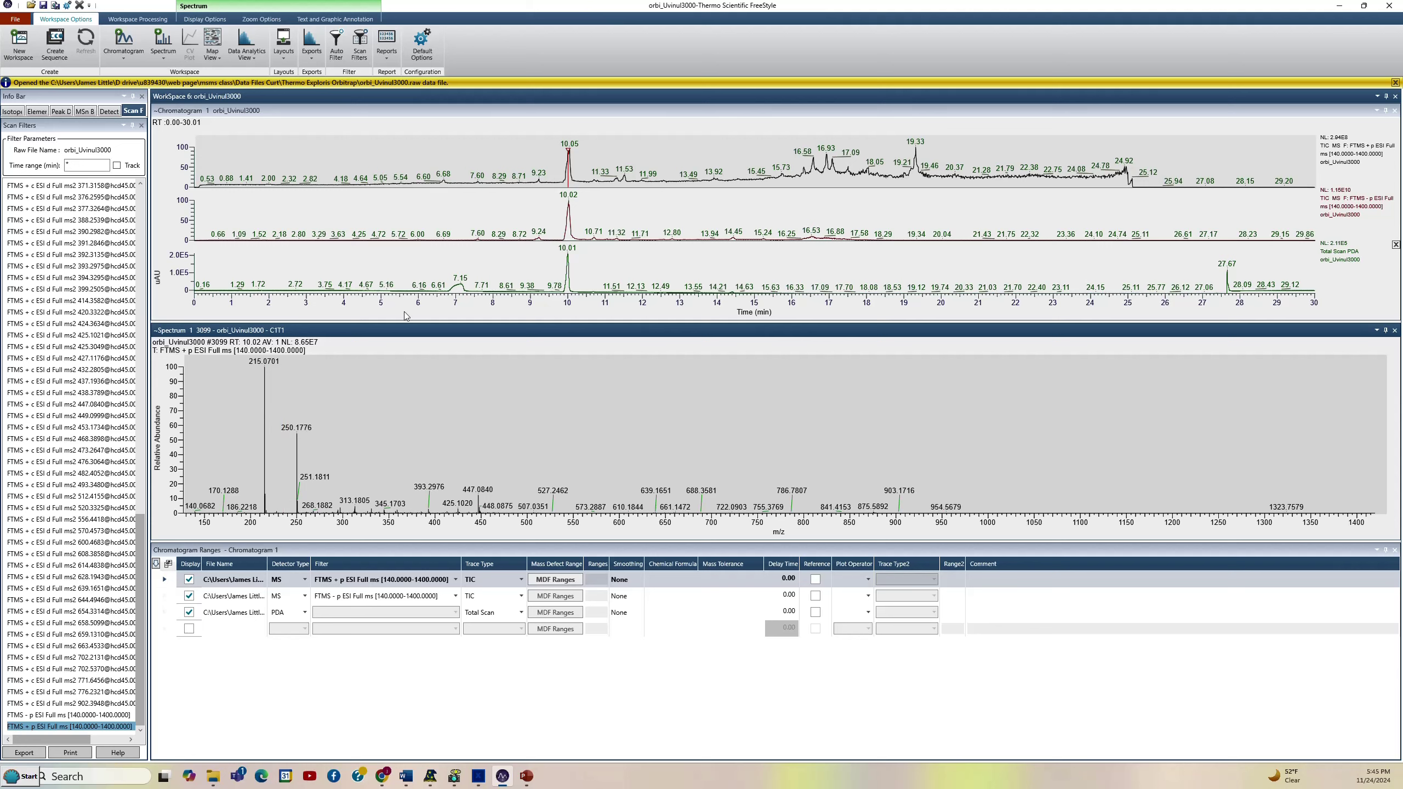
{"action": "left_click", "coordinate": [145, 19]}
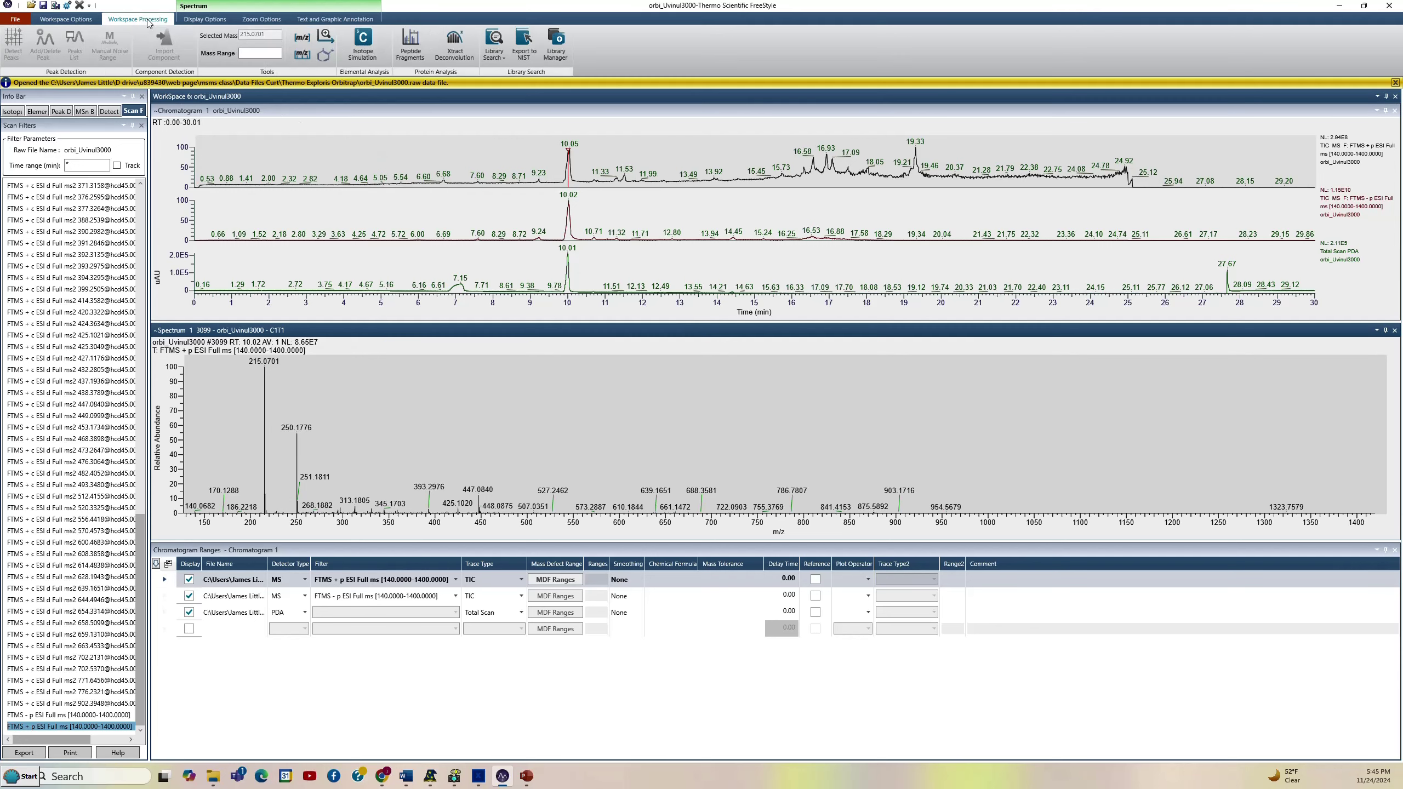
{"action": "left_click", "coordinate": [185, 24]}
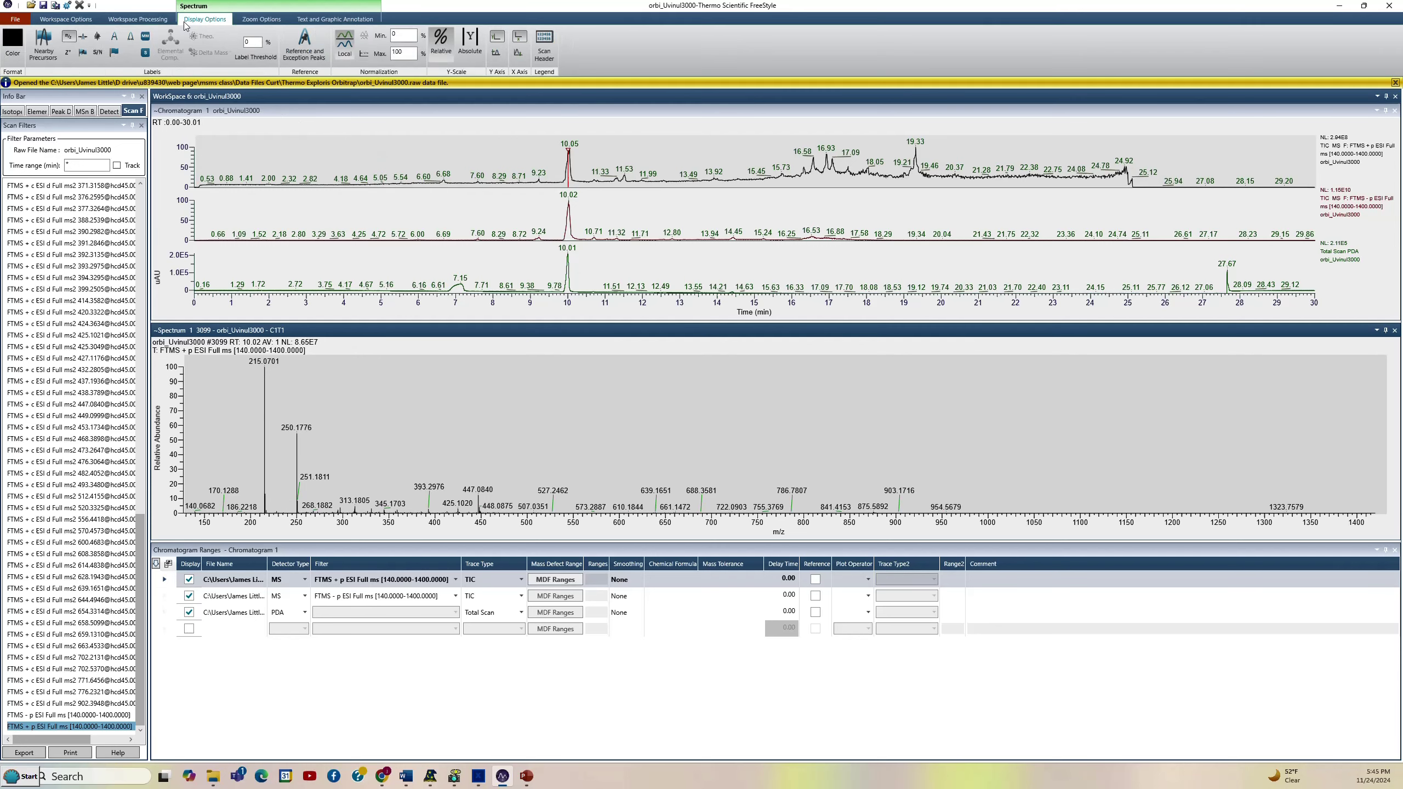
Step: Turn on Nearby Precursors and open averaged MS2 spectra for precursors 215.07 and 250.18
{"action": "left_click", "coordinate": [42, 44]}
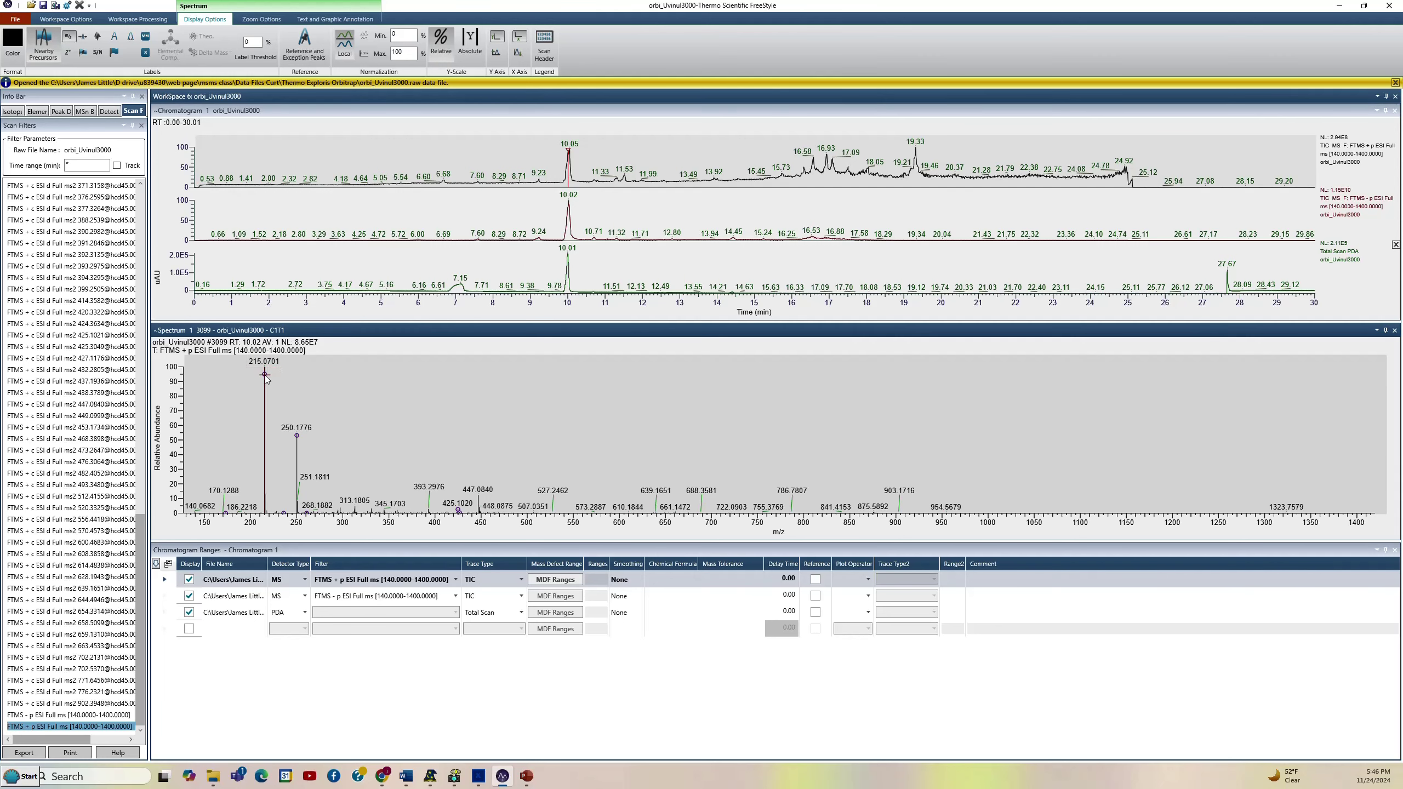
{"action": "left_click", "coordinate": [265, 374]}
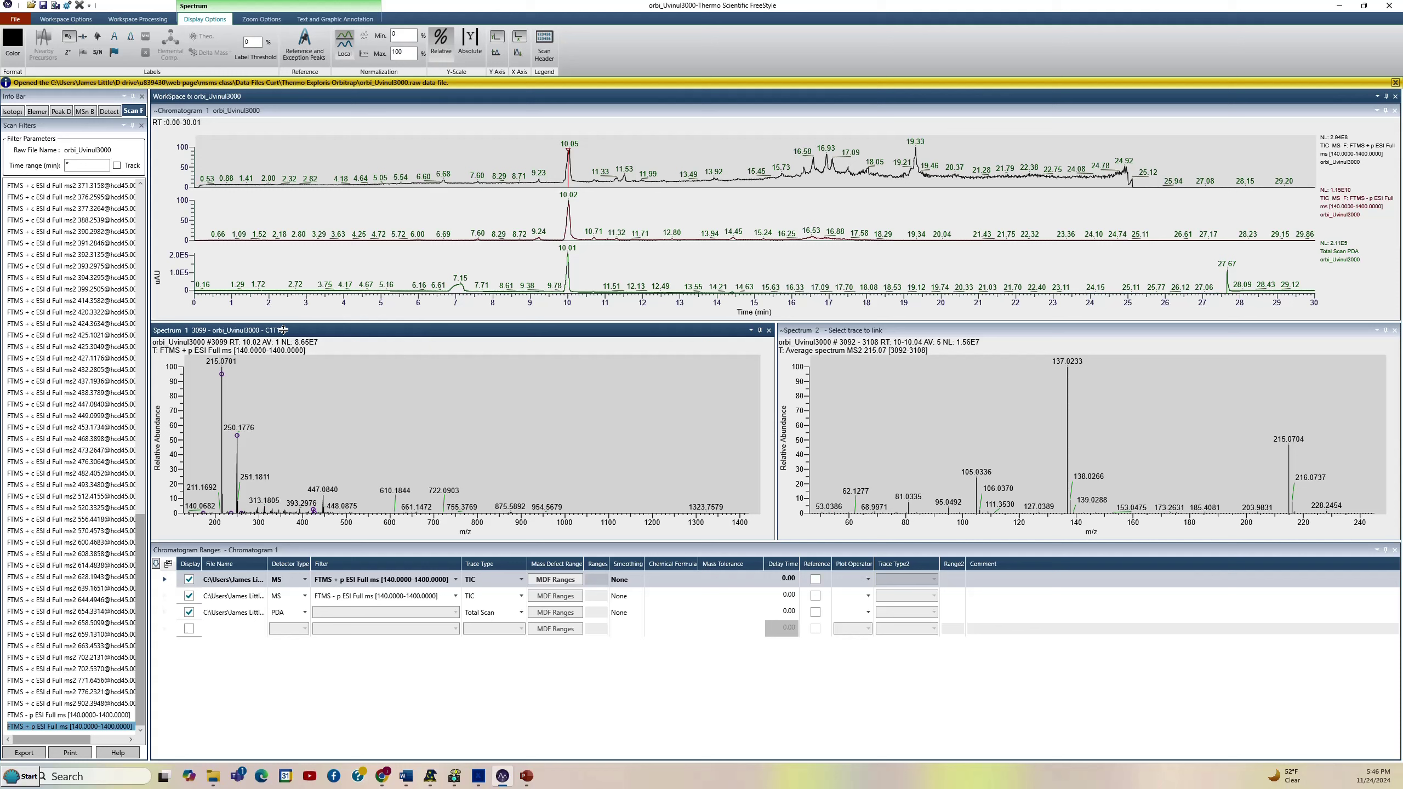
{"action": "left_click", "coordinate": [238, 437]}
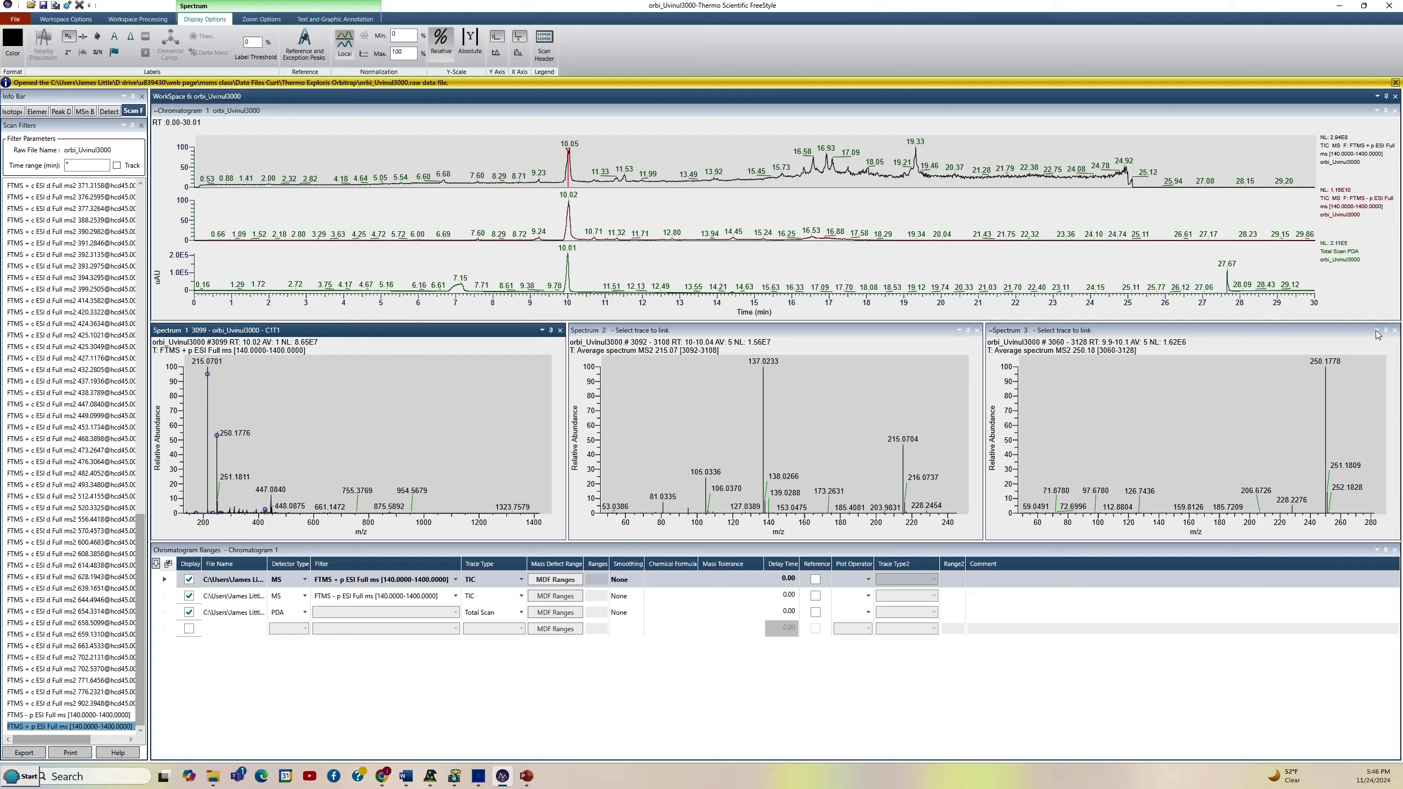
Step: Close the Spectrum 3 and Spectrum 2 panes and reselect the chromatogram pane
{"action": "left_click", "coordinate": [1393, 331]}
{"action": "left_click", "coordinate": [1395, 331]}
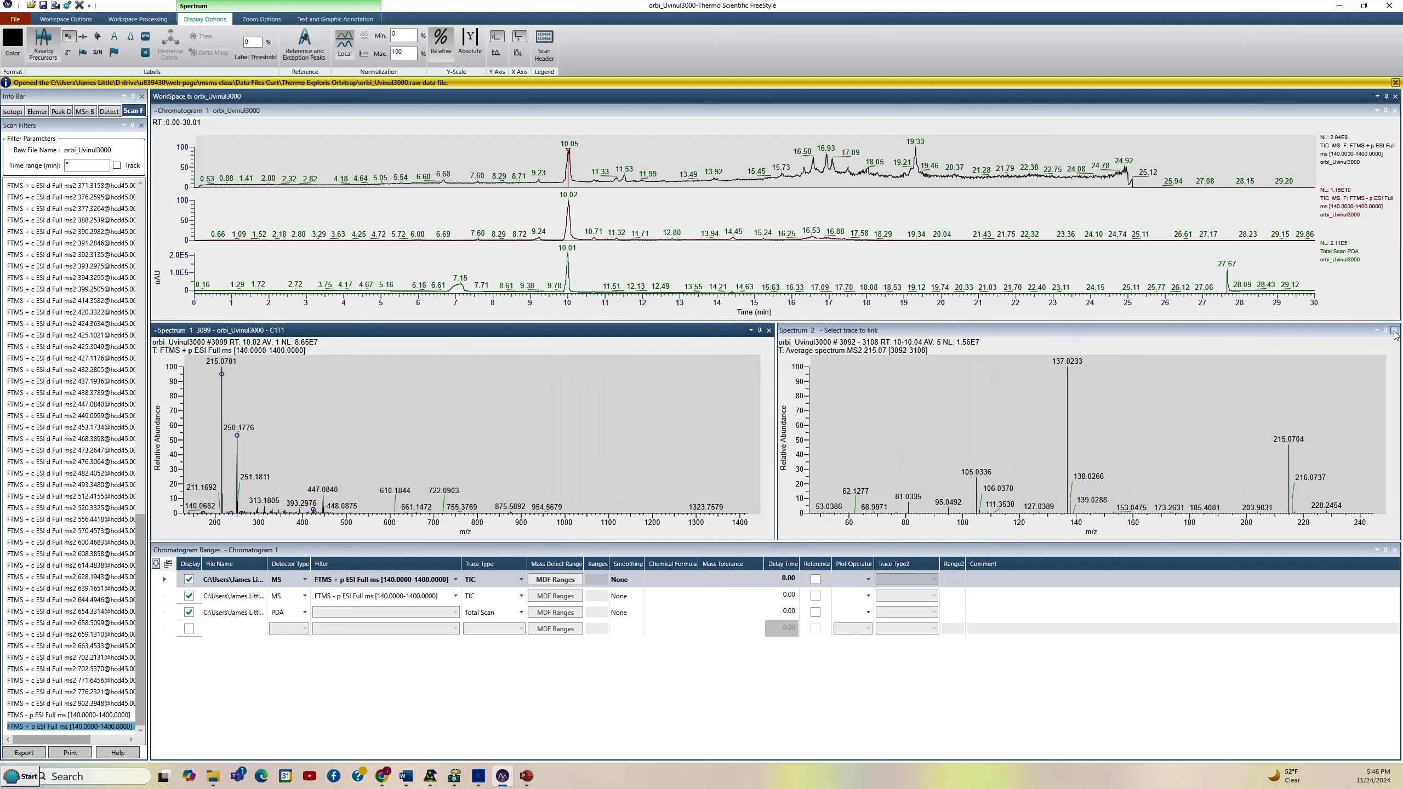
{"action": "left_click", "coordinate": [1394, 331]}
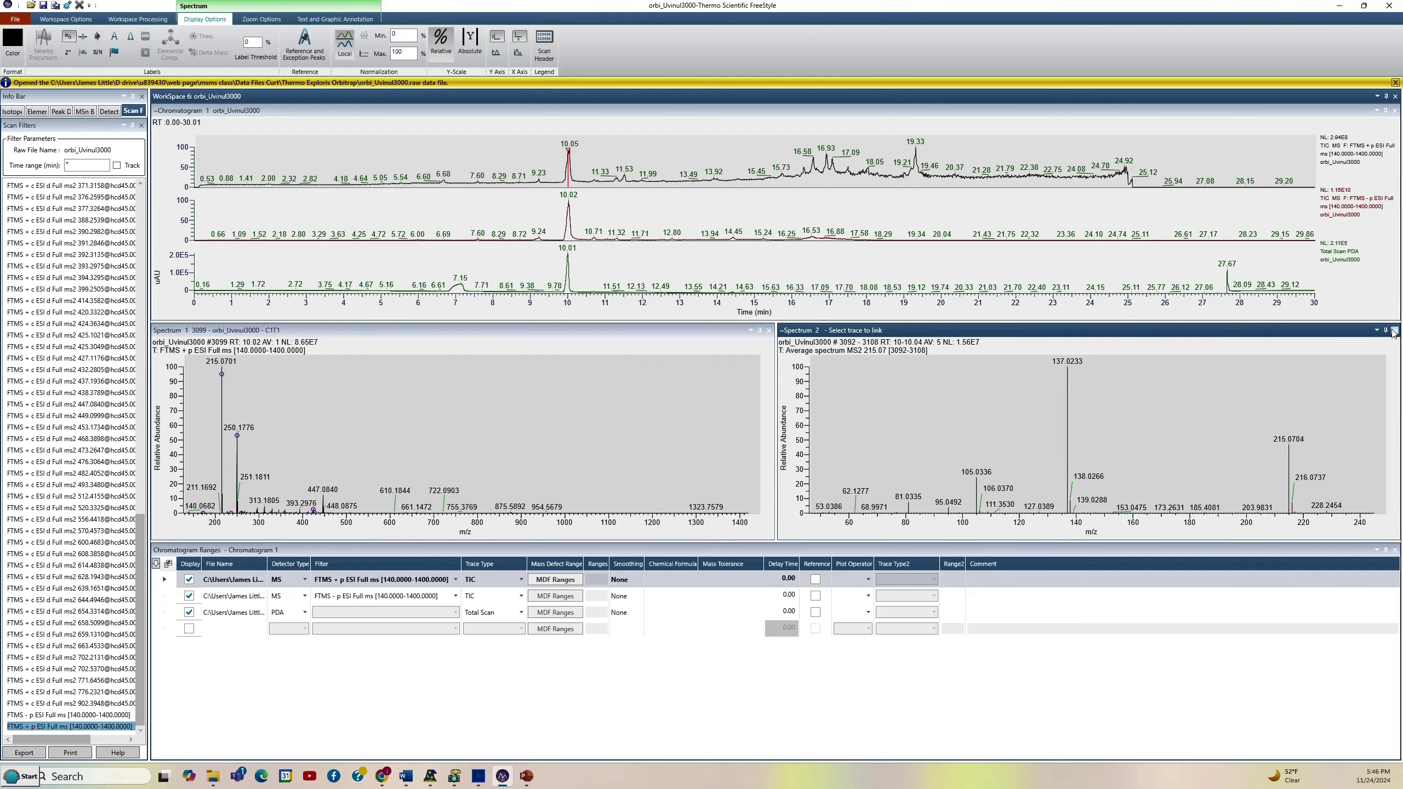
{"action": "left_click", "coordinate": [1394, 331]}
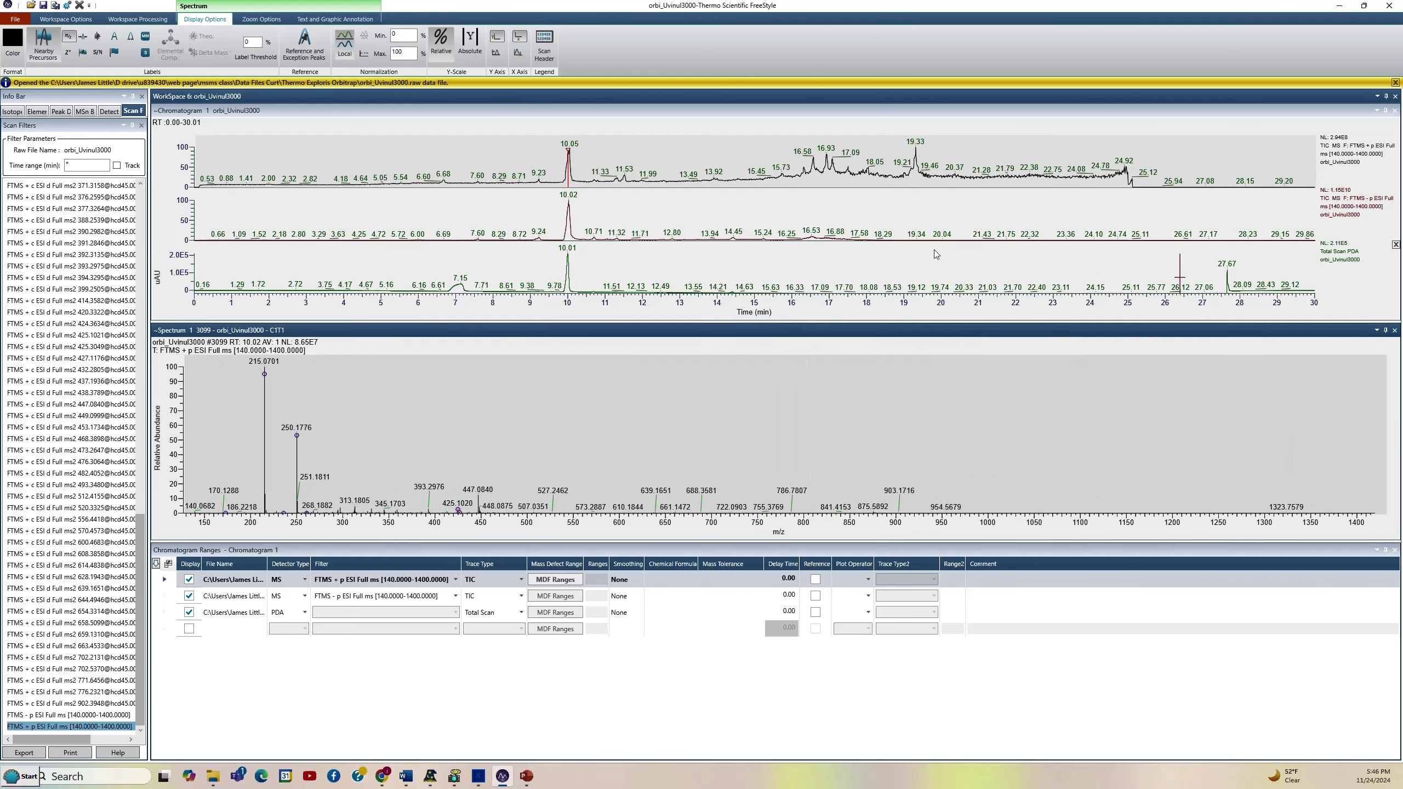
{"action": "left_click", "coordinate": [569, 229]}
Step: Show the negative-mode scan at 10.02 min and open the MS2 spectrum of precursor 213.06
{"action": "left_click", "coordinate": [570, 233]}
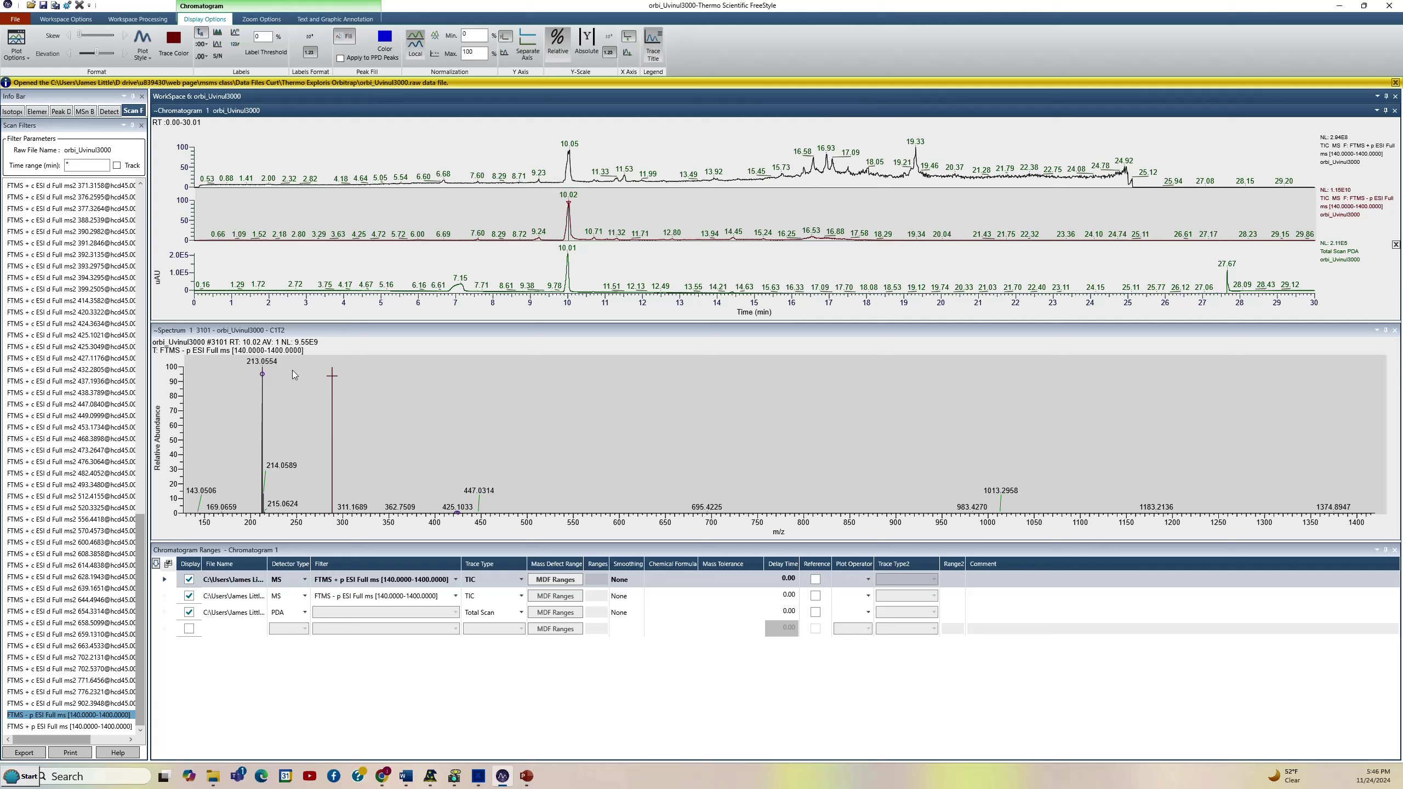
{"action": "left_click", "coordinate": [378, 332]}
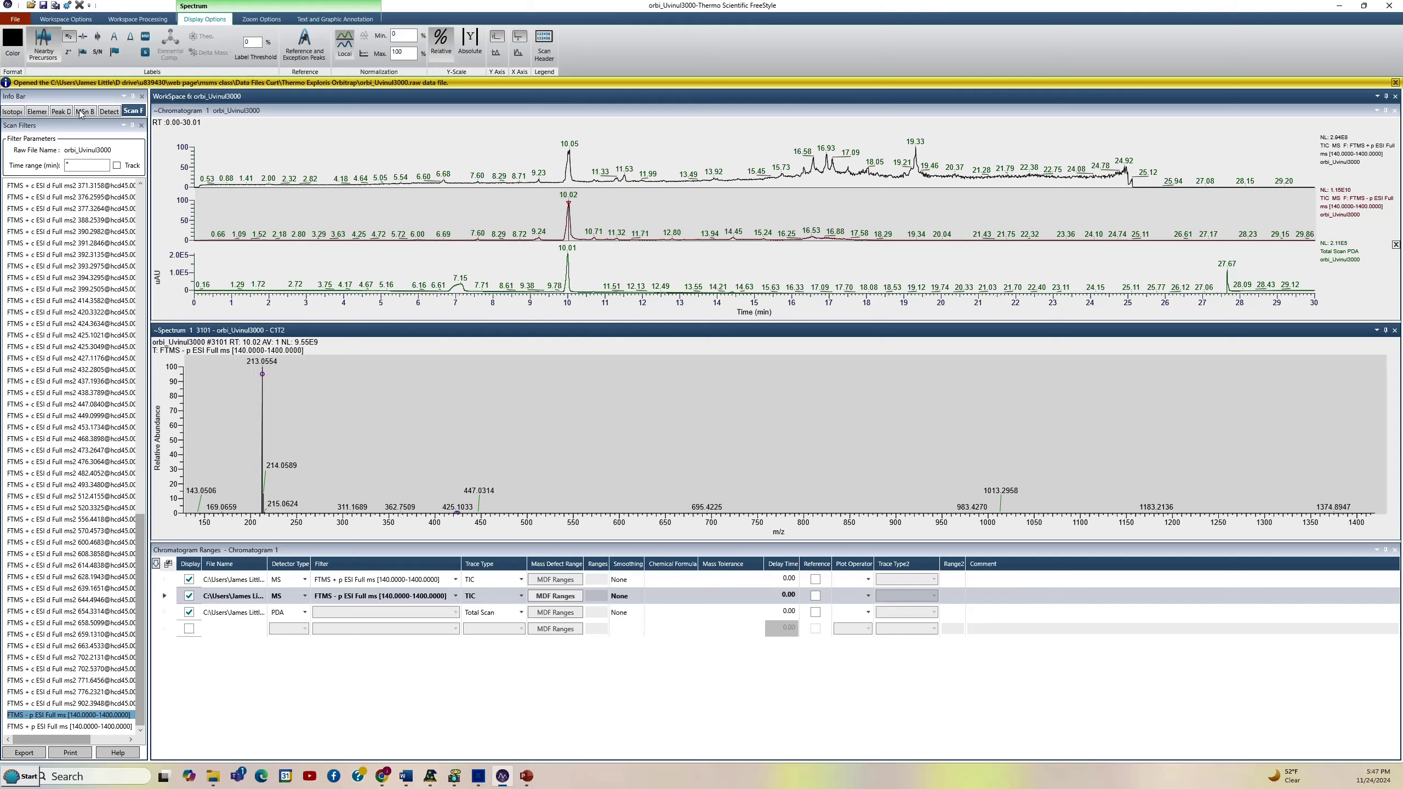
{"action": "left_click", "coordinate": [262, 375]}
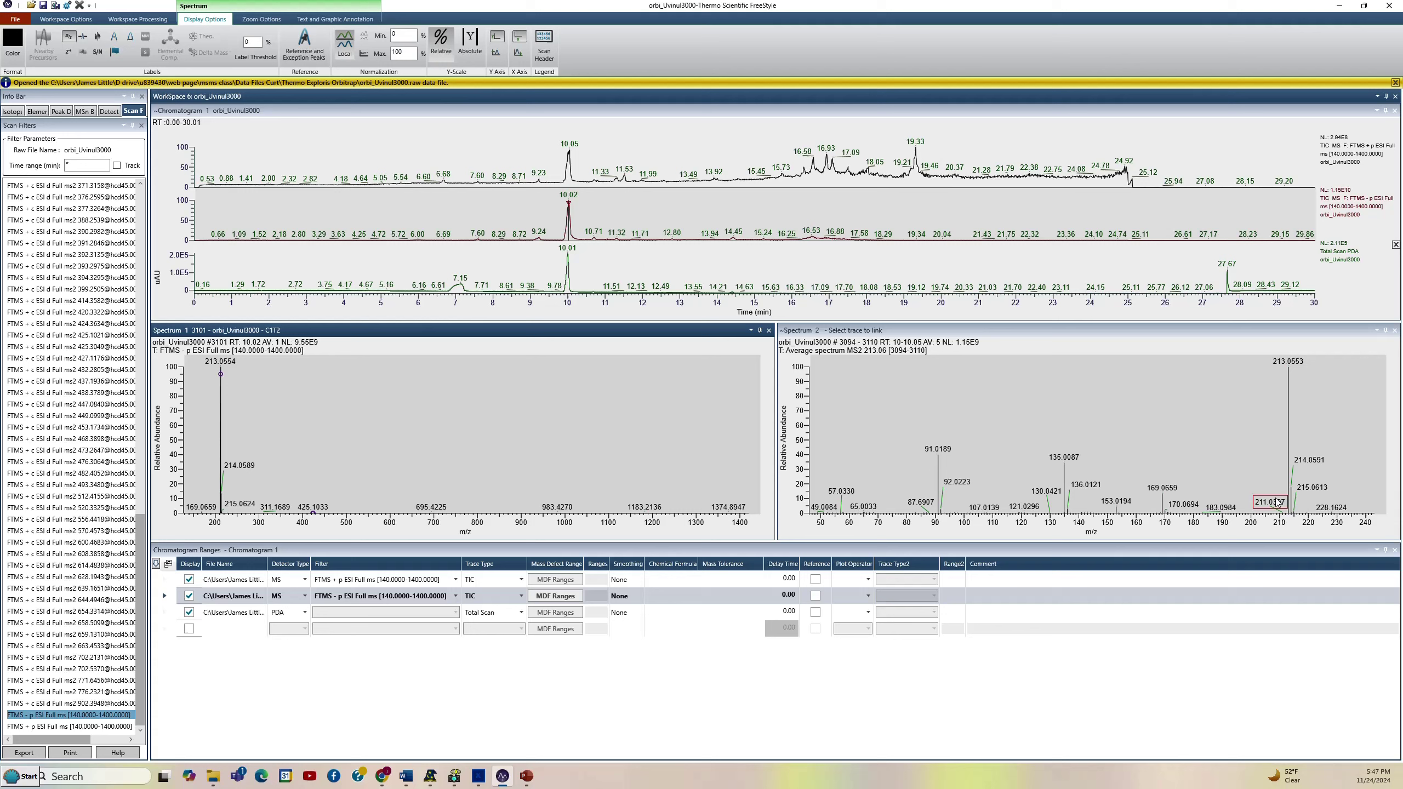
Step: Close both spectrum panes and insert a new Spectrum view from Workspace Options
{"action": "left_click", "coordinate": [1394, 331]}
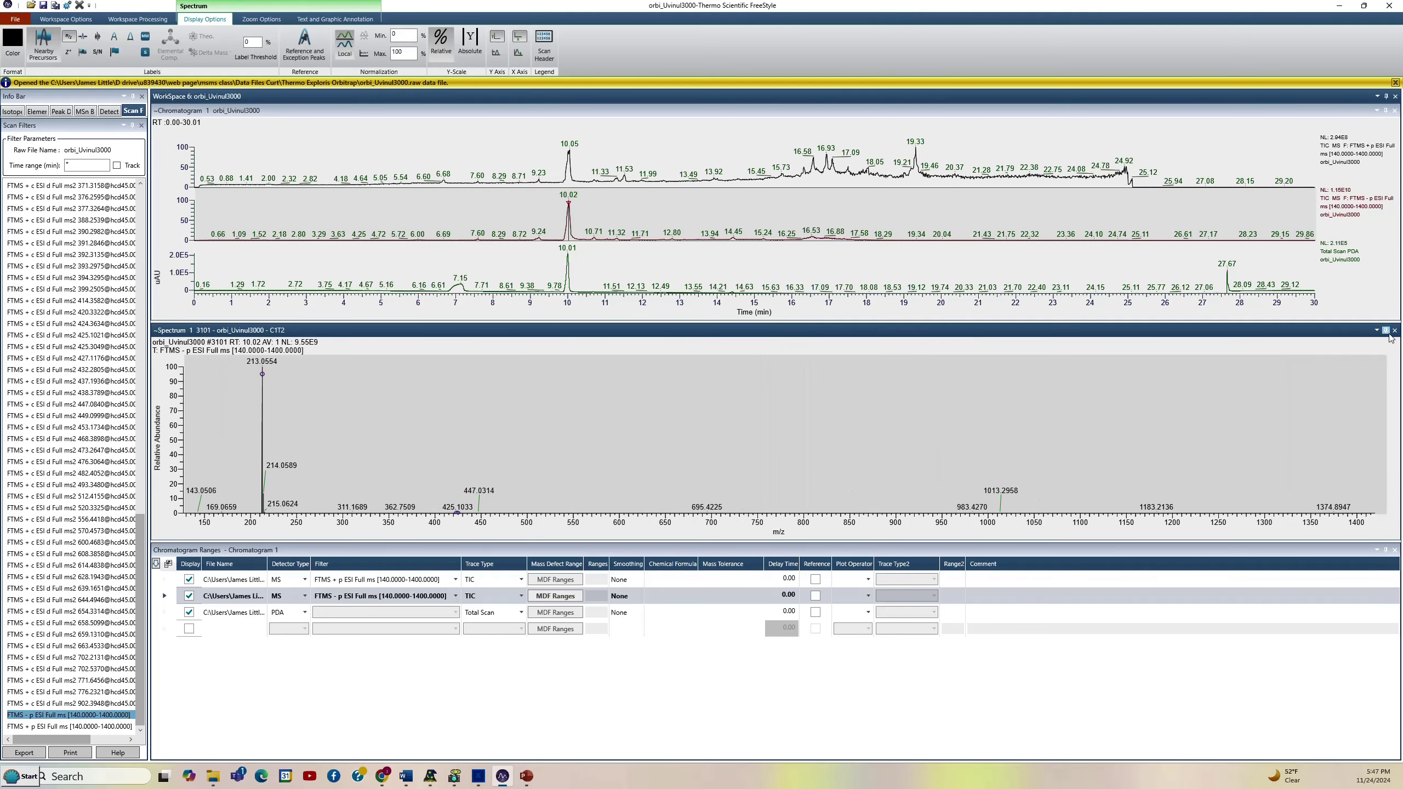
{"action": "left_click", "coordinate": [1395, 331]}
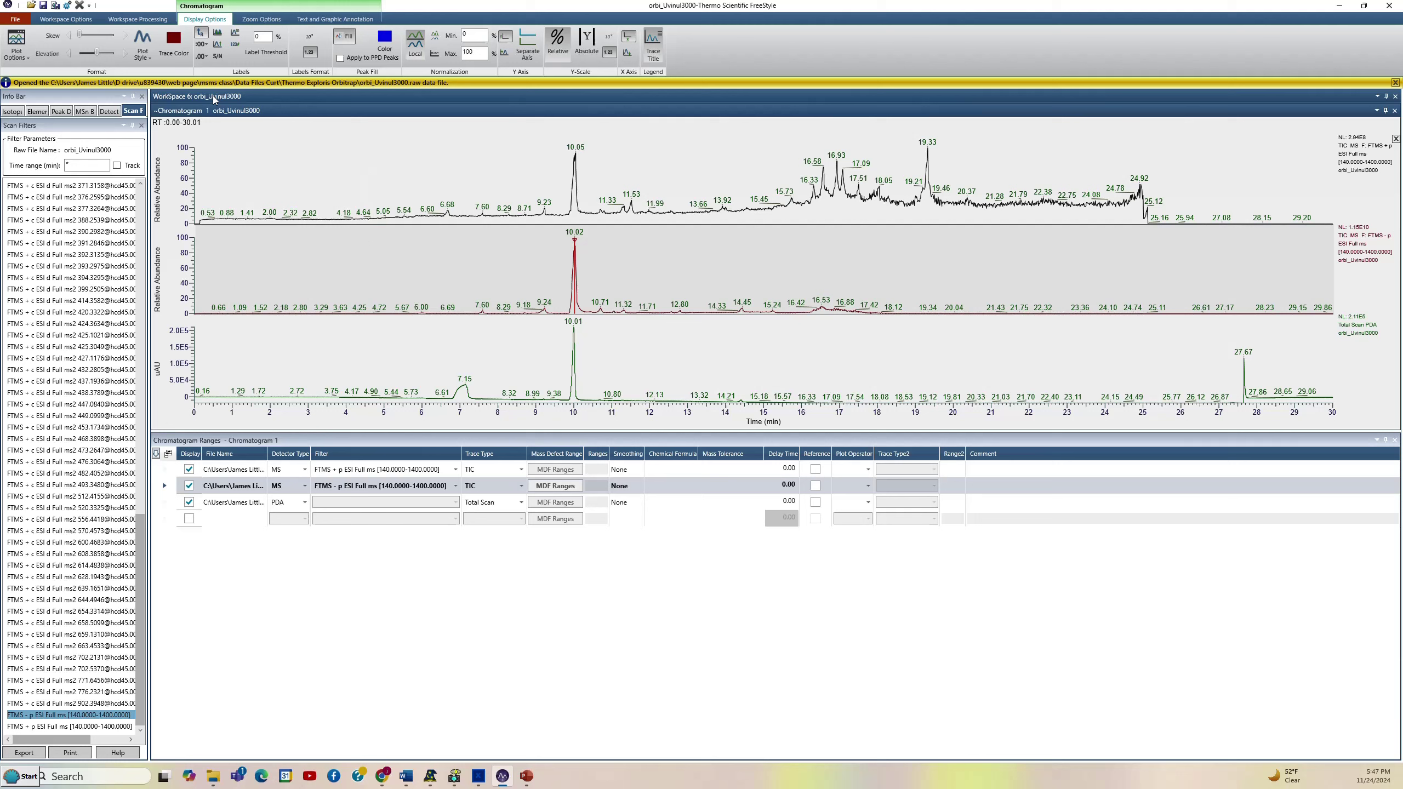
{"action": "left_click", "coordinate": [71, 20]}
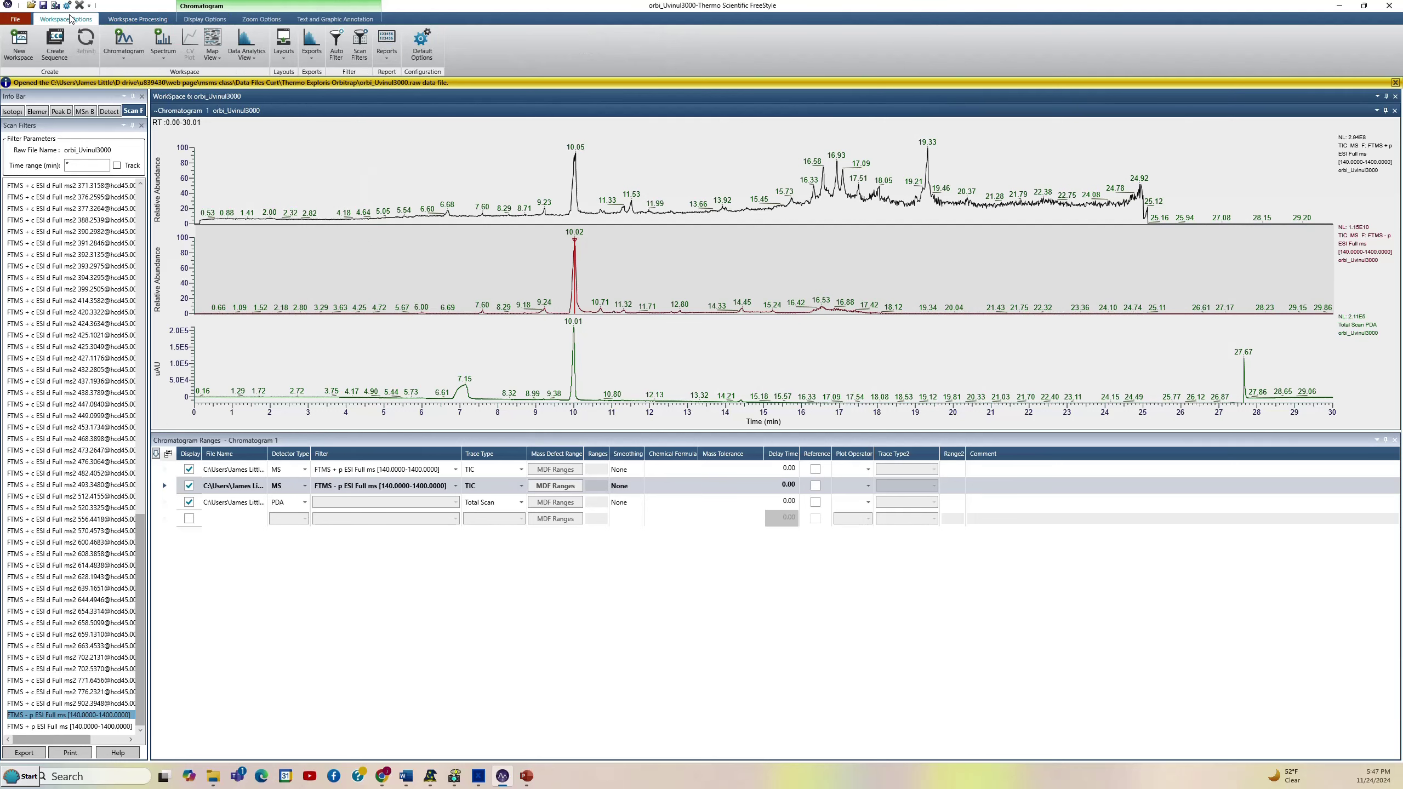
{"action": "left_click", "coordinate": [163, 58]}
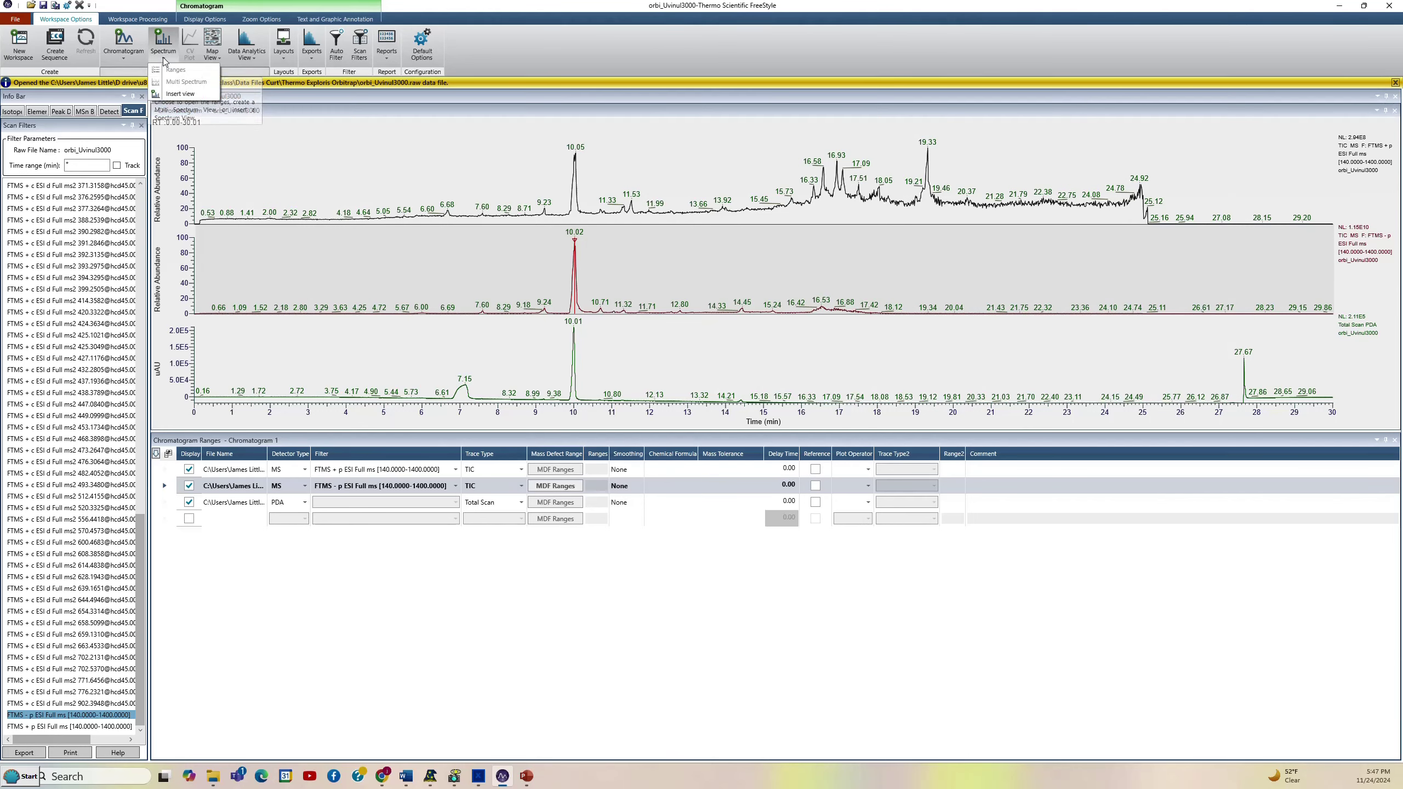
{"action": "left_click", "coordinate": [176, 94]}
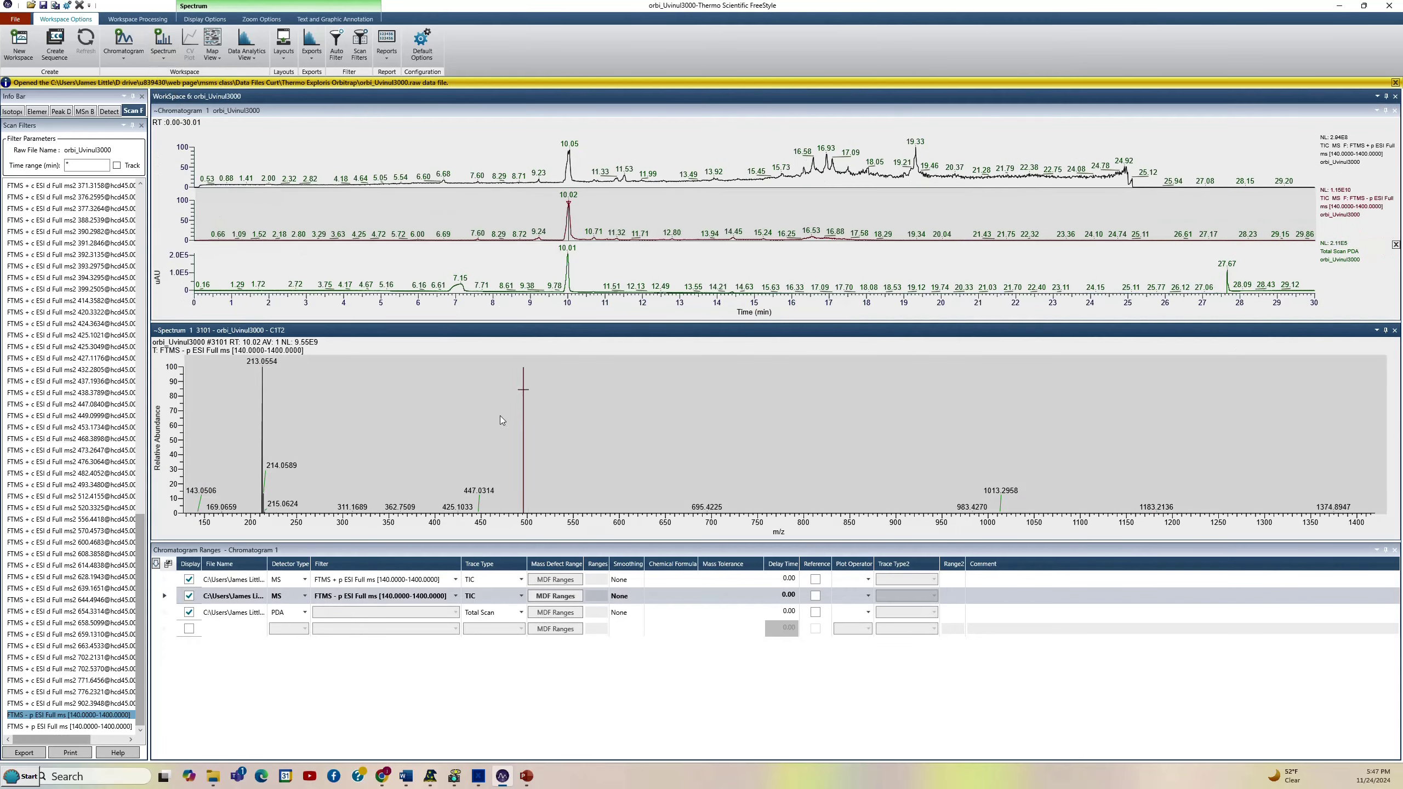